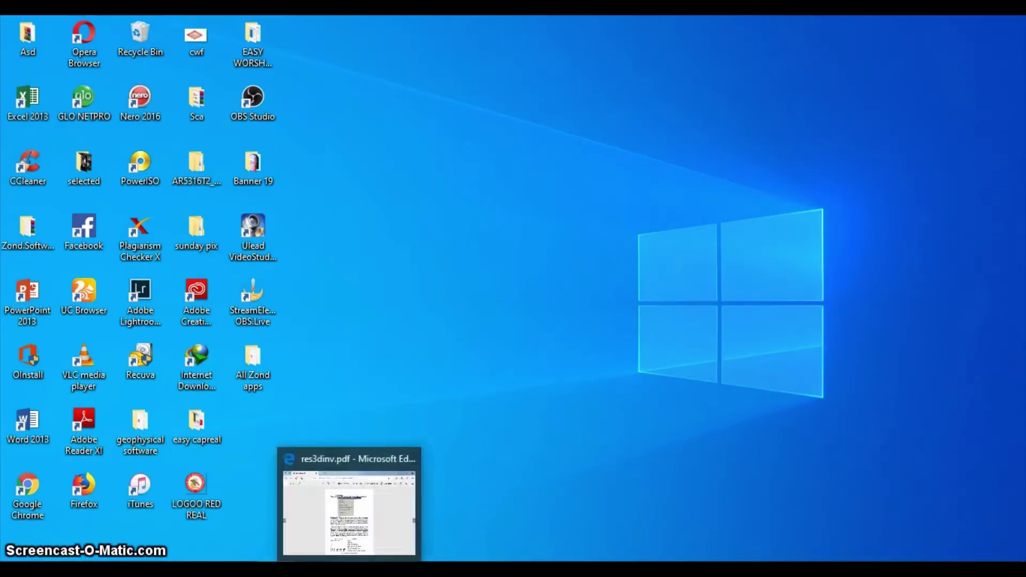
# Bring the tombia collate template forward and highlight its title line and file count of 3
pyautogui.click(335, 570)
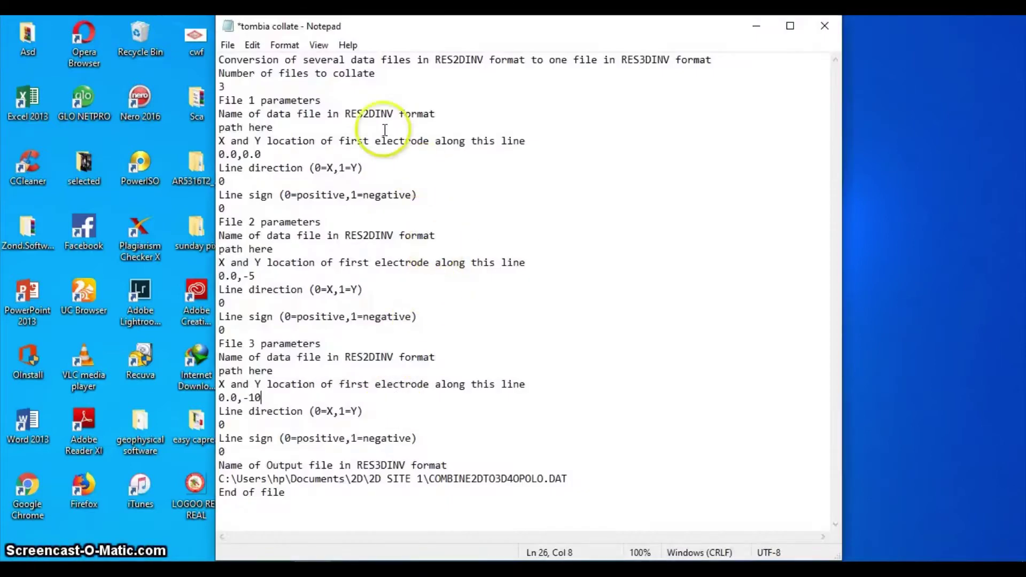
pyautogui.click(366, 73)
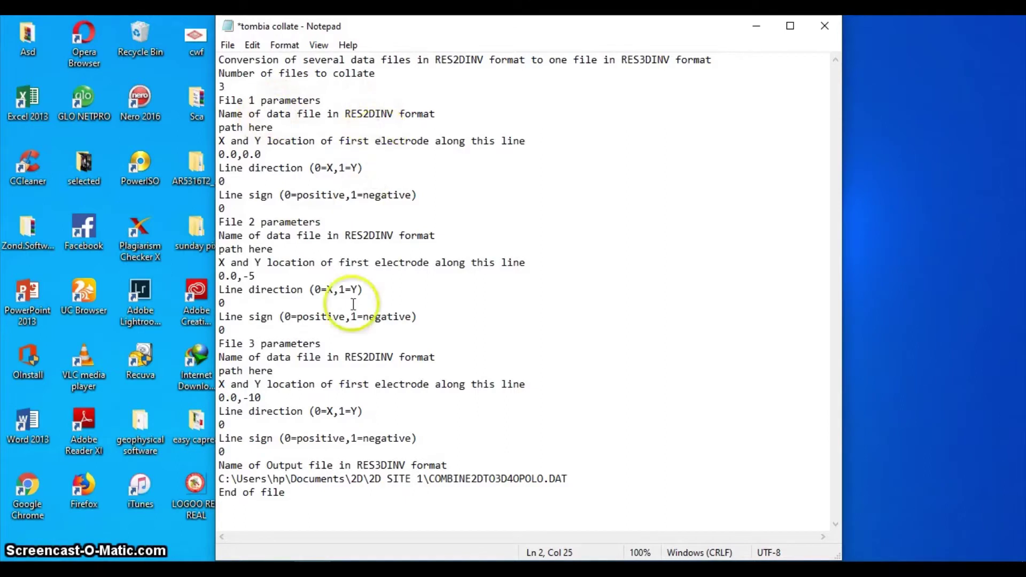
pyautogui.click(420, 466)
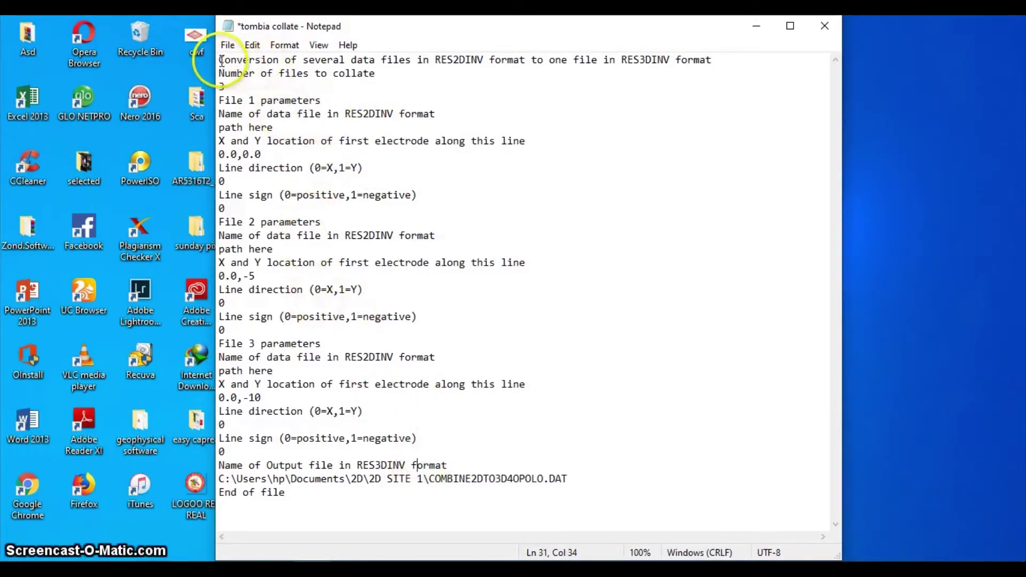
pyautogui.moveTo(218, 59); pyautogui.dragTo(731, 64)
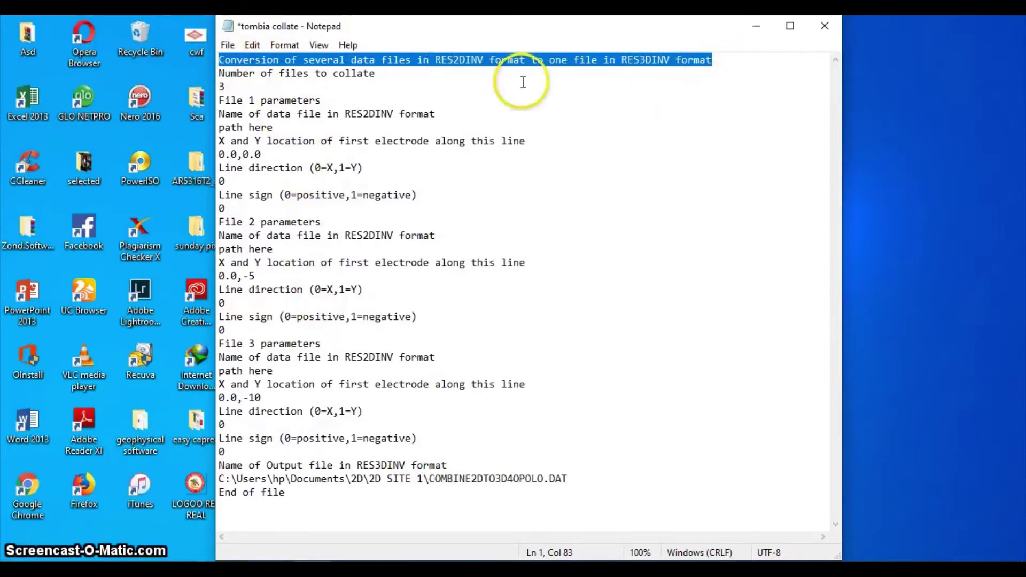
pyautogui.moveTo(389, 79); pyautogui.dragTo(182, 77)
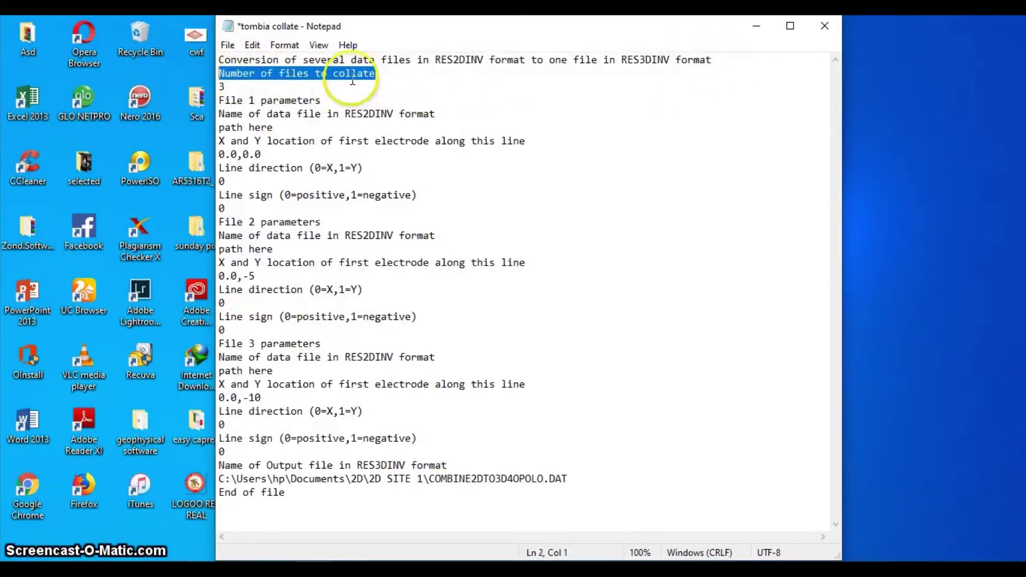
pyautogui.click(417, 59)
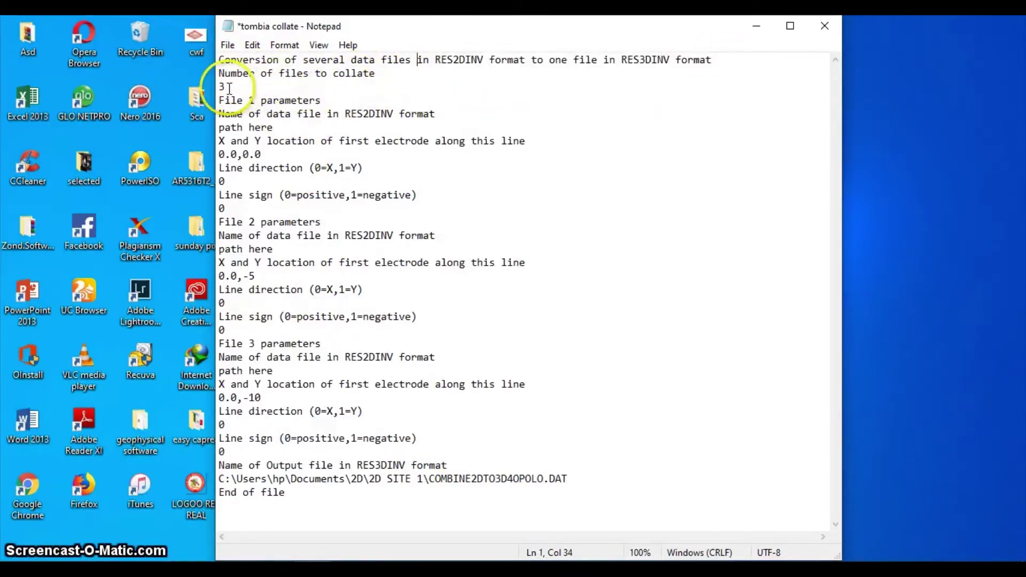
pyautogui.moveTo(229, 87); pyautogui.dragTo(211, 88)
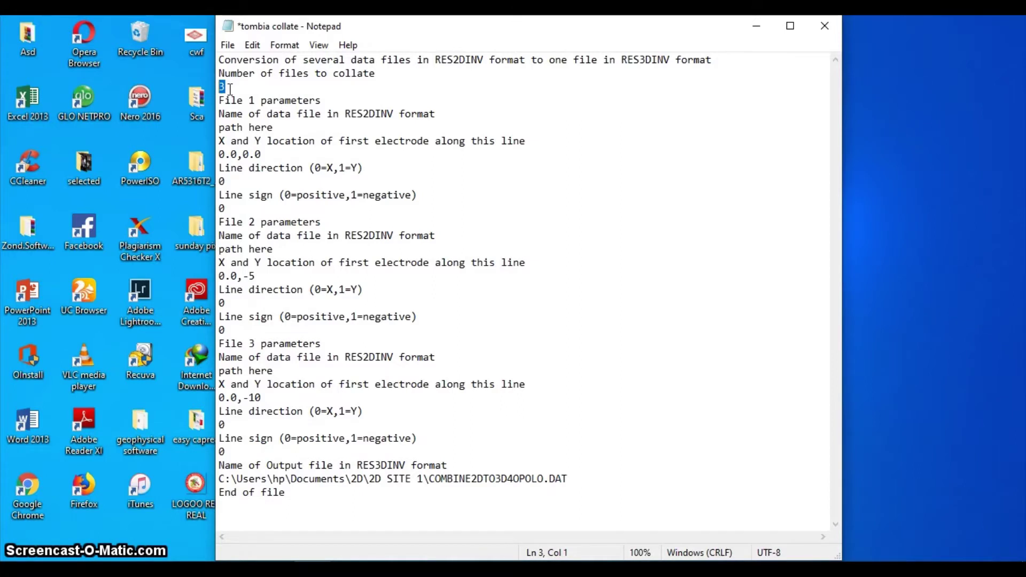
pyautogui.rightClick(237, 89)
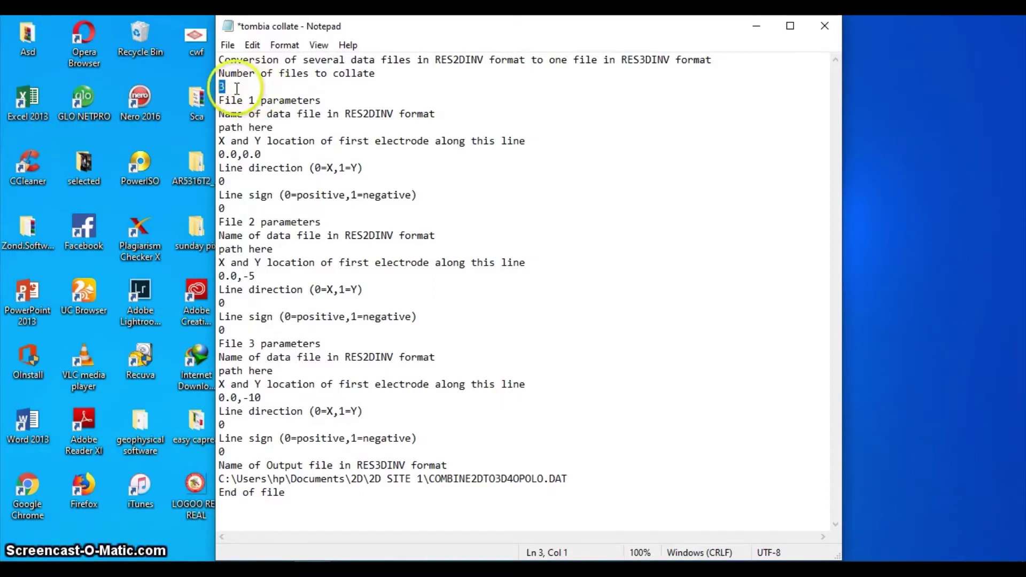
pyautogui.click(326, 102)
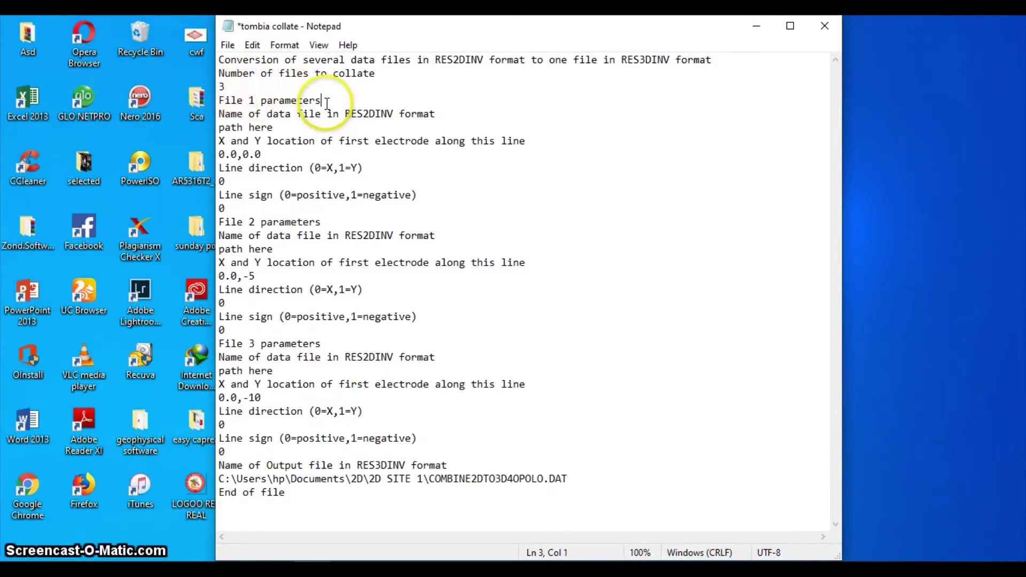
# Highlight the File 1, 2 and 3 parameter blocks, then select the old output file path
pyautogui.moveTo(219, 100); pyautogui.dragTo(434, 210)
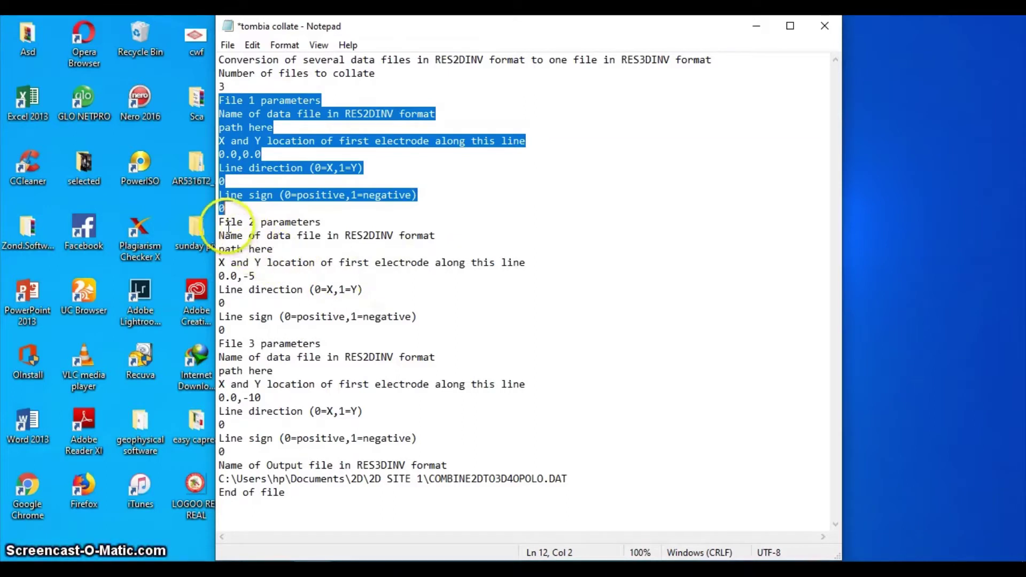
pyautogui.moveTo(219, 223); pyautogui.dragTo(415, 330)
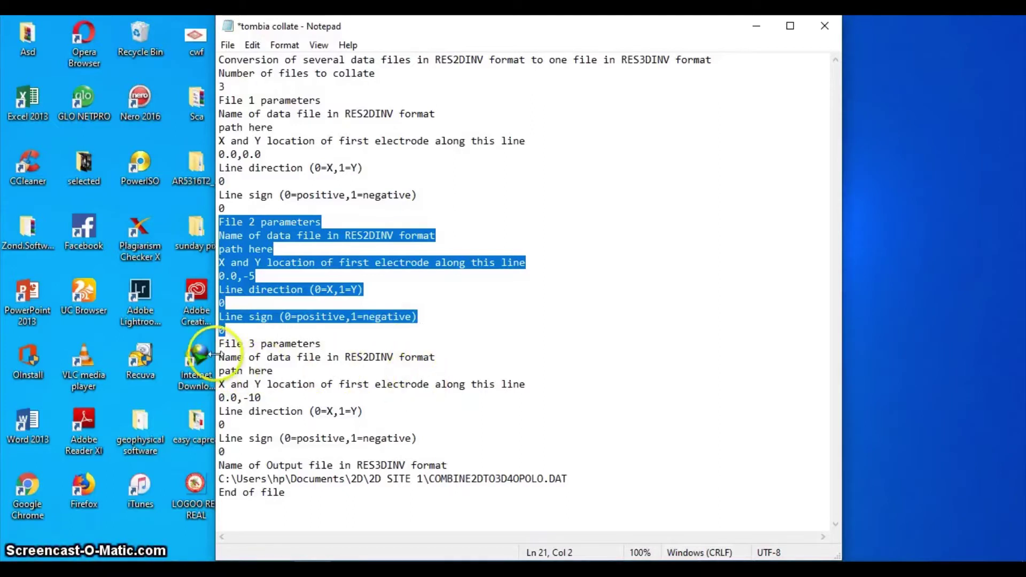
pyautogui.moveTo(219, 344); pyautogui.dragTo(445, 451)
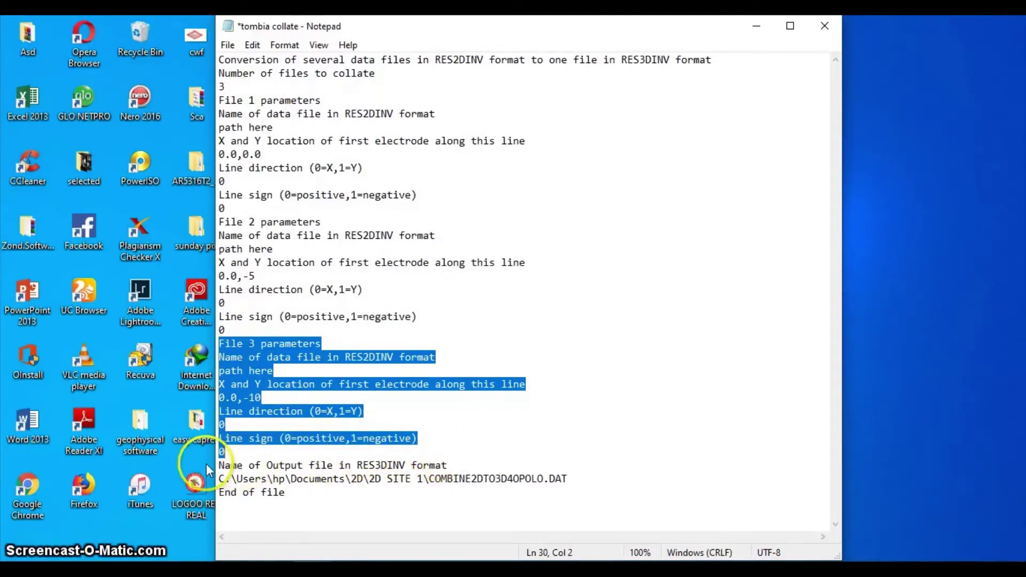
pyautogui.moveTo(216, 465); pyautogui.dragTo(556, 479)
pyautogui.click(307, 495)
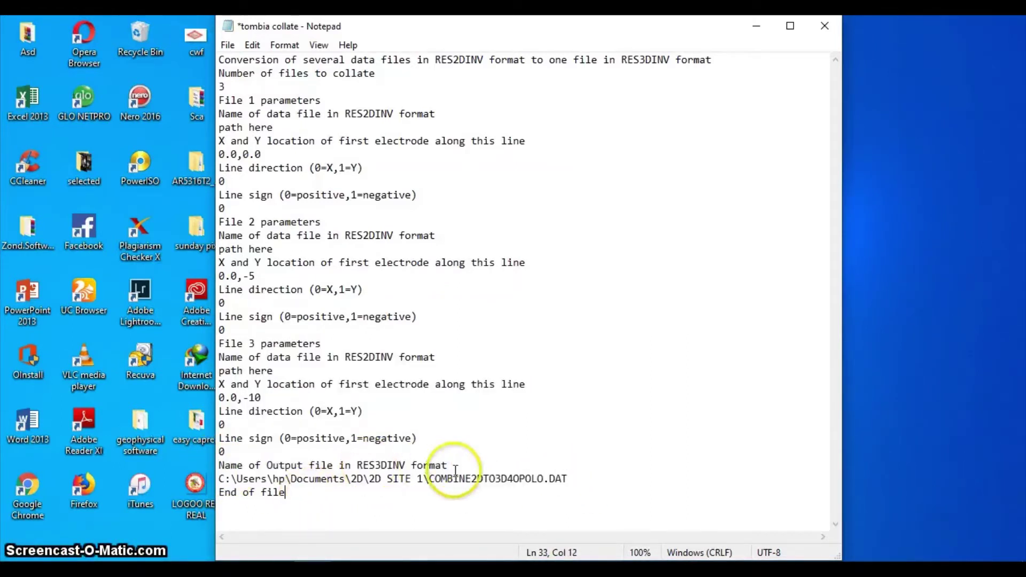
pyautogui.moveTo(562, 479); pyautogui.dragTo(171, 469)
# Replace the old output path with 'path here' and select File 1's 'path here' placeholder
pyautogui.press('Delete')
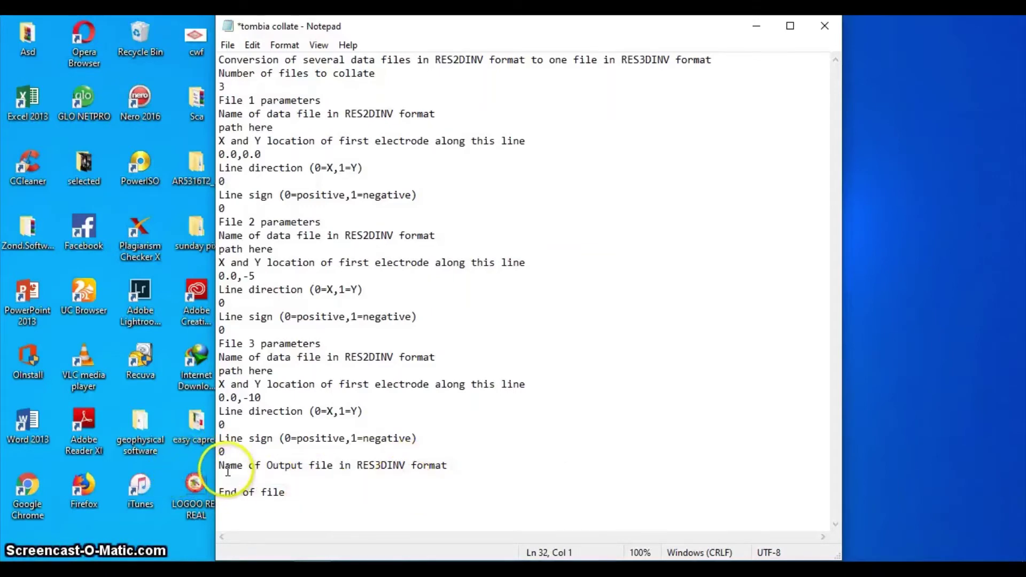
pyautogui.write('path ')
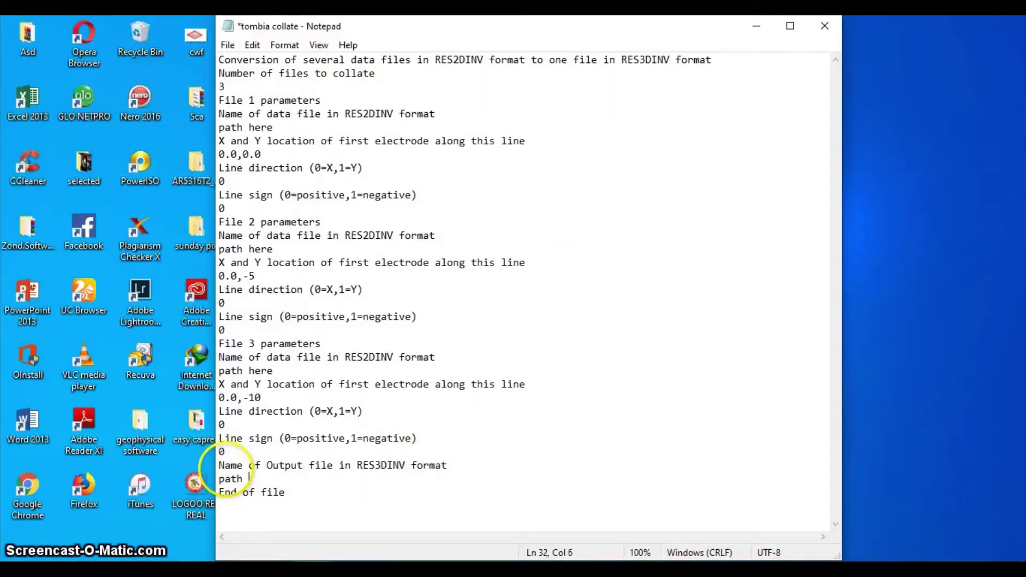
pyautogui.write('here')
pyautogui.click(267, 114)
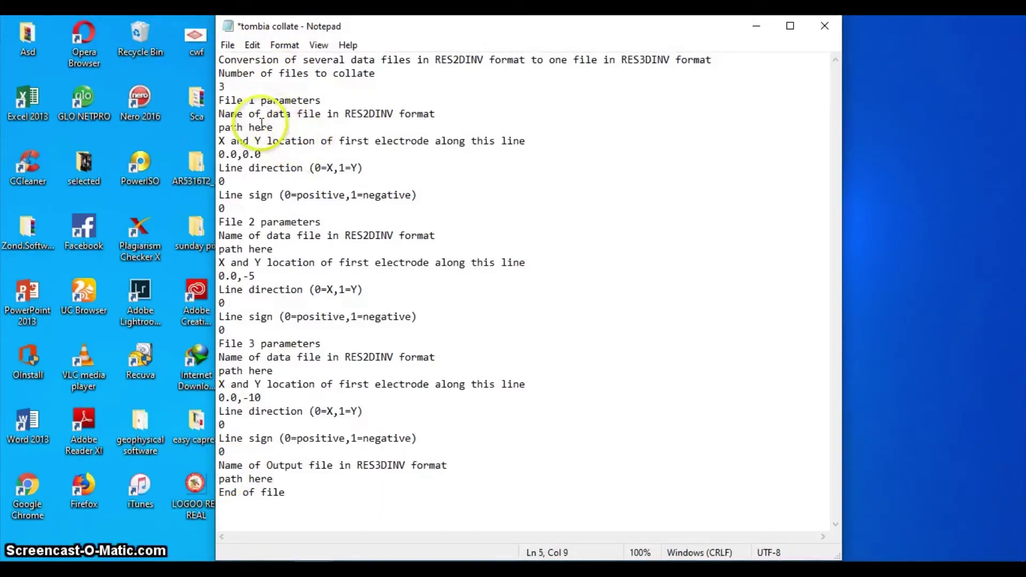
pyautogui.moveTo(273, 128); pyautogui.dragTo(210, 128)
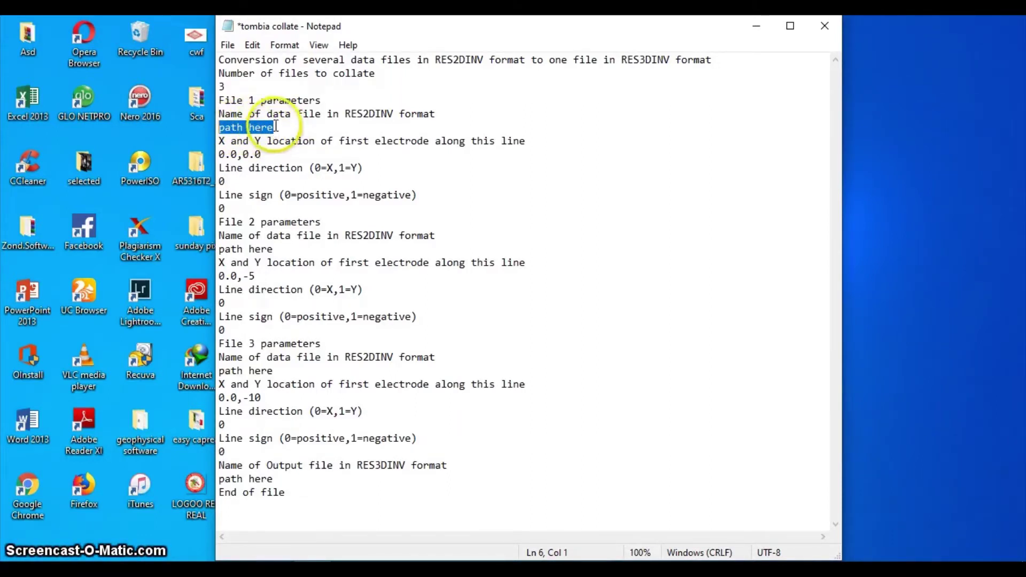
pyautogui.moveTo(313, 569)
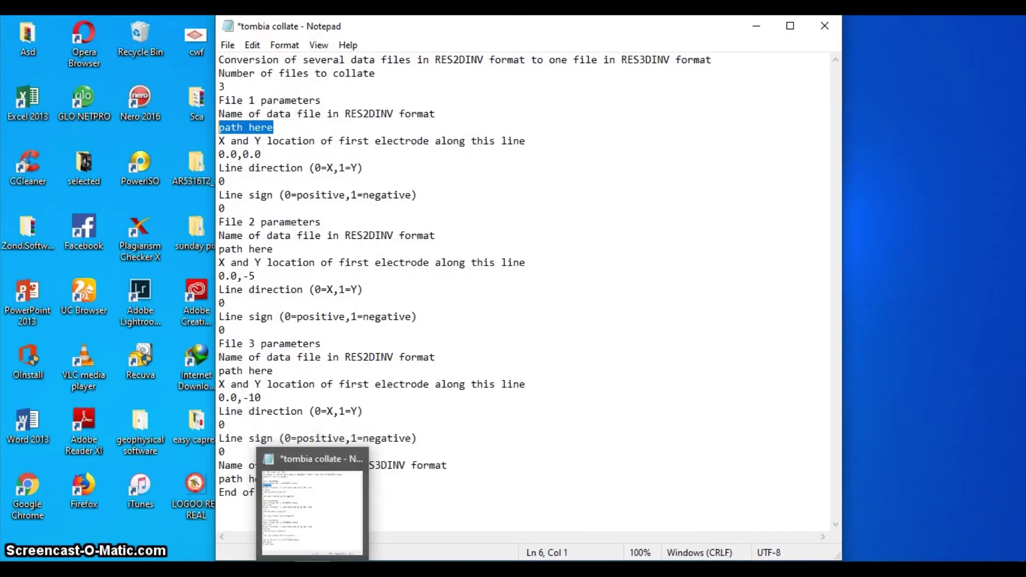
# Copy the Documents\2D\2D SITE2 location from P1's Properties and return to the collate template
pyautogui.moveTo(128, 560)
pyautogui.click(56, 499)
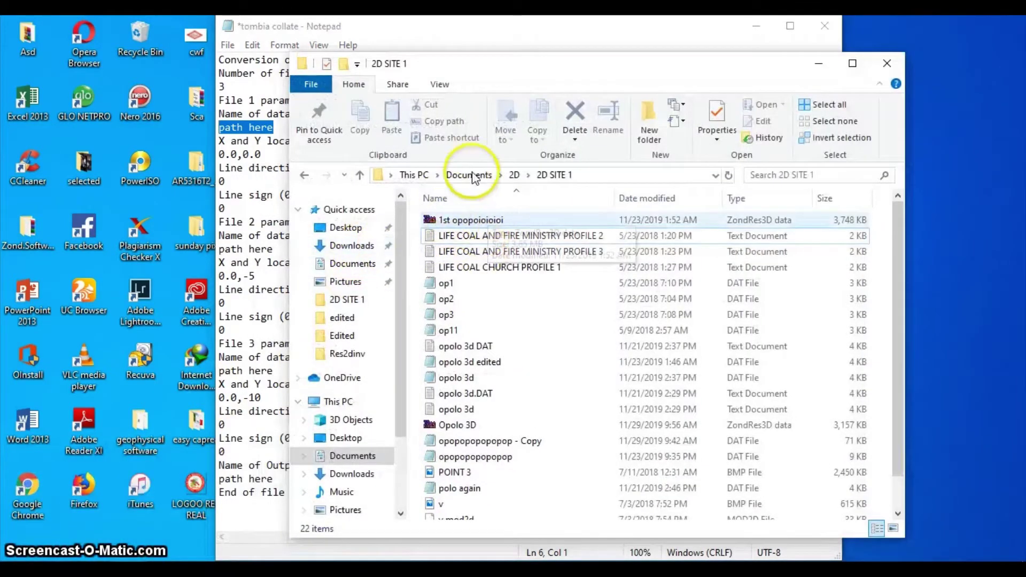
pyautogui.click(514, 175)
pyautogui.doubleClick(463, 237)
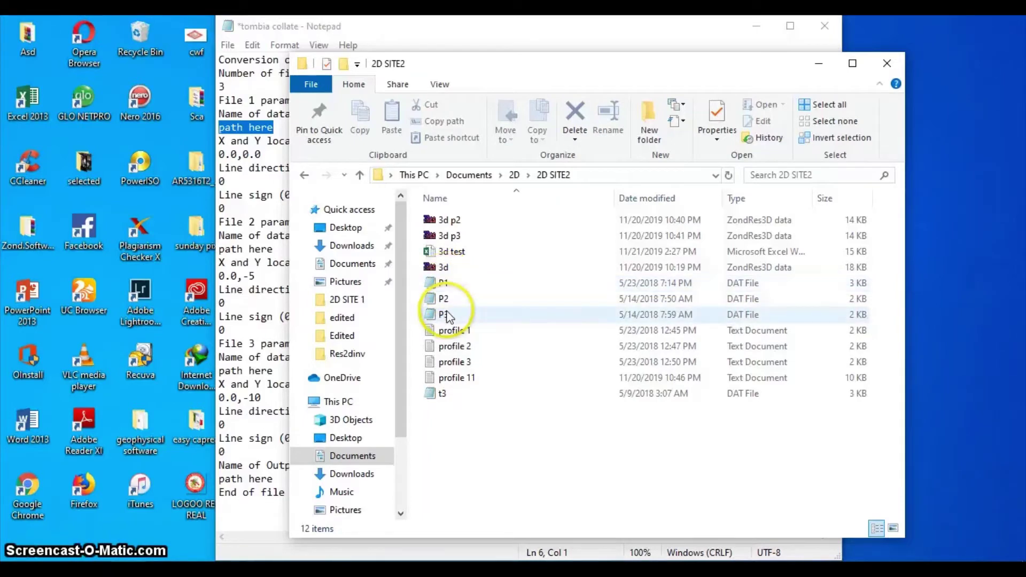
pyautogui.click(444, 285)
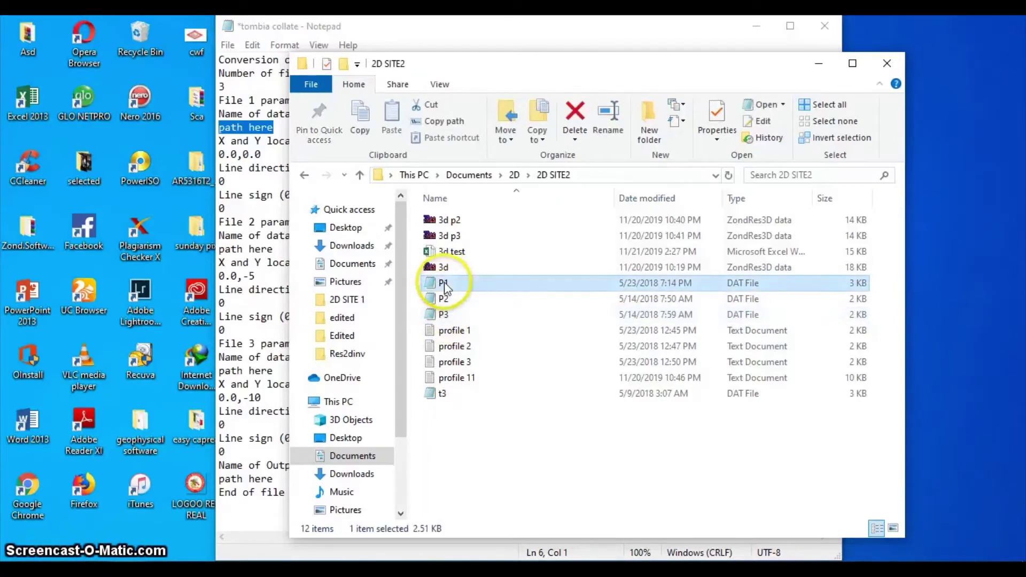
pyautogui.rightClick(444, 285)
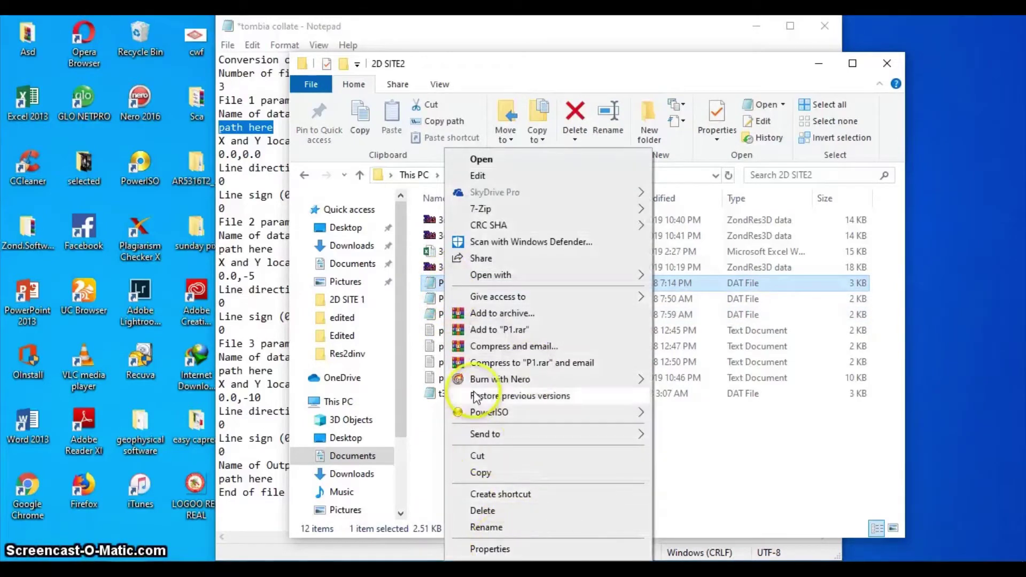
pyautogui.click(490, 549)
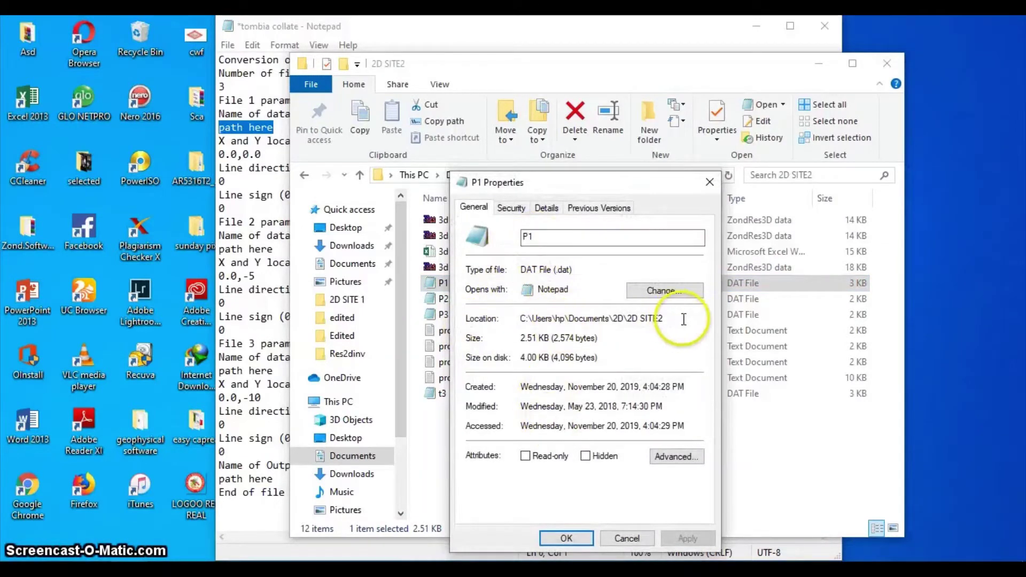
pyautogui.moveTo(678, 319); pyautogui.dragTo(507, 323)
pyautogui.hotkey('ctrl', 'c')
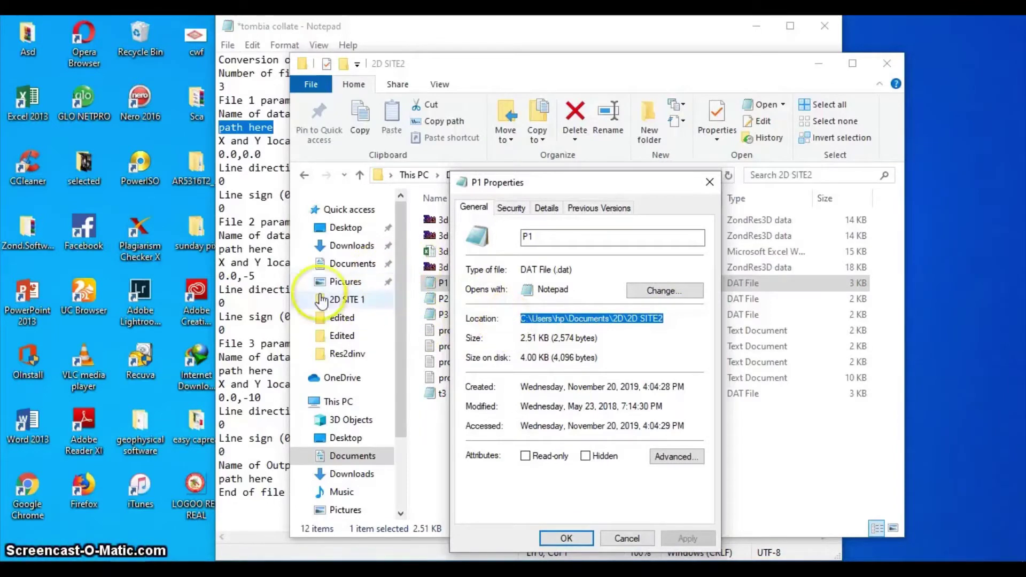
pyautogui.click(384, 27)
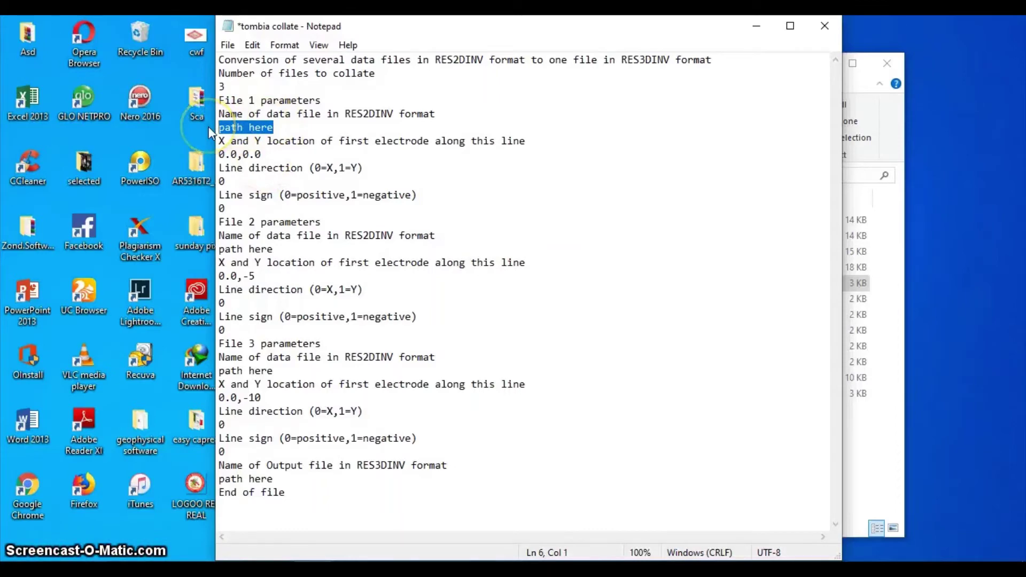
# Paste the 2D SITE2 path into Files 1–3, ending them P1.DAT, P2.DAT and P3.DAT
pyautogui.hotkey('ctrl', 'v')
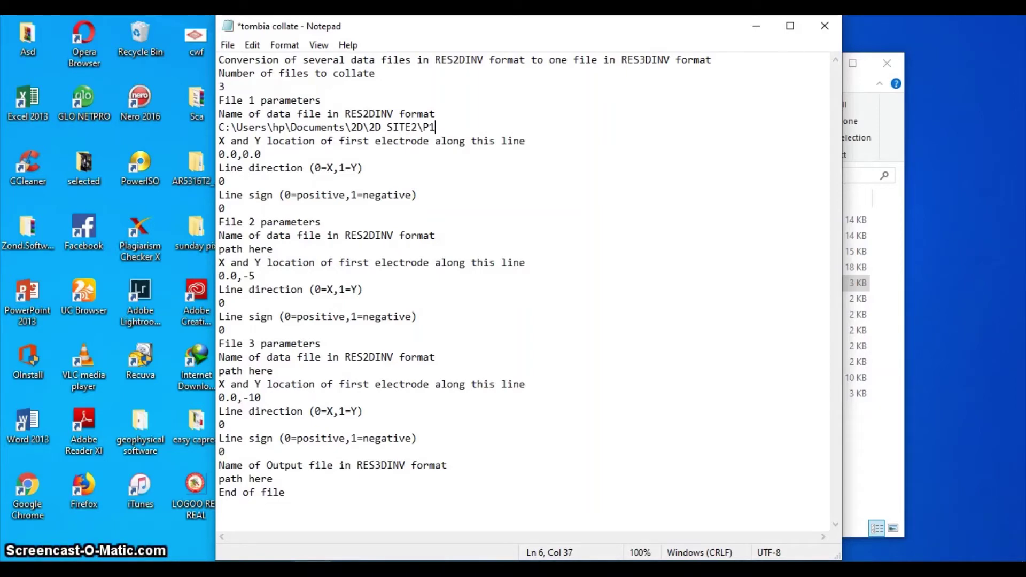
pyautogui.write('DAT')
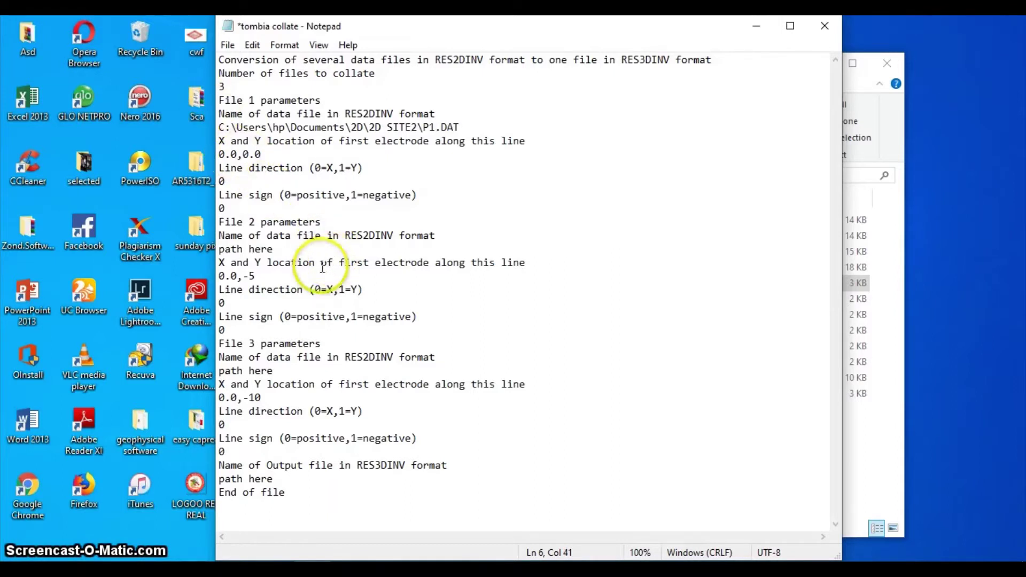
pyautogui.moveTo(273, 249); pyautogui.dragTo(206, 250)
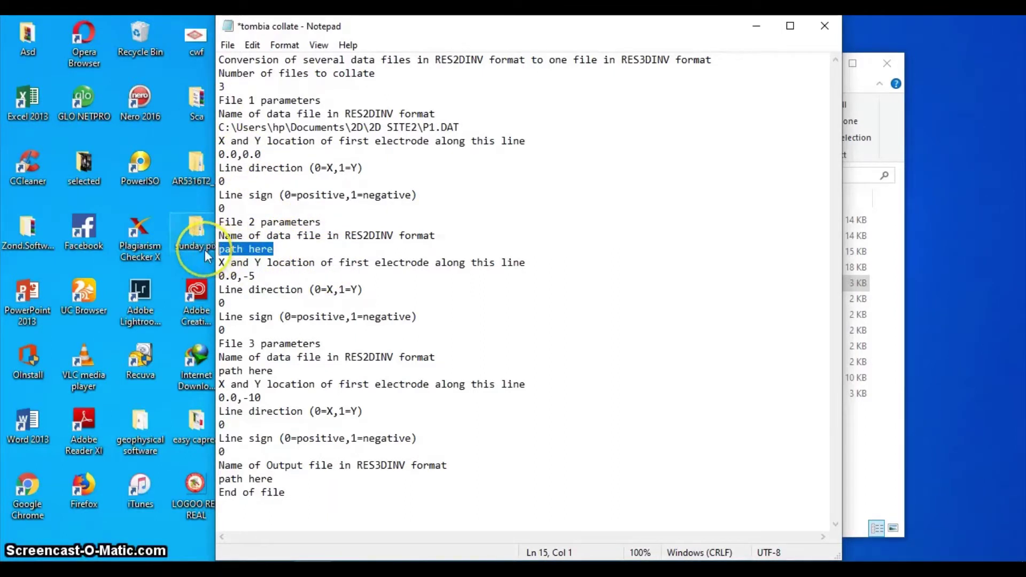
pyautogui.hotkey('ctrl', 'v')
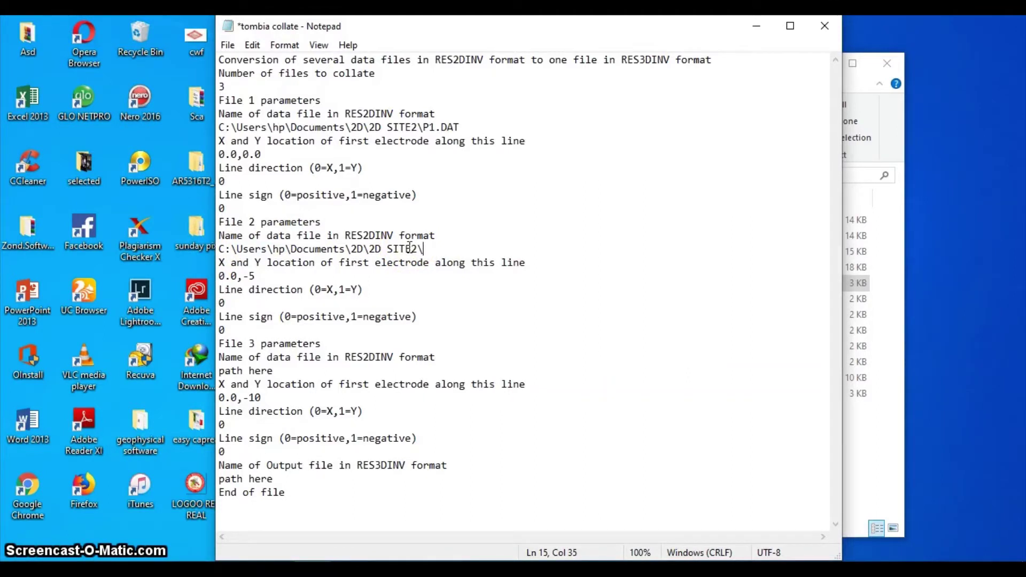
pyautogui.write('\\P2.DAT')
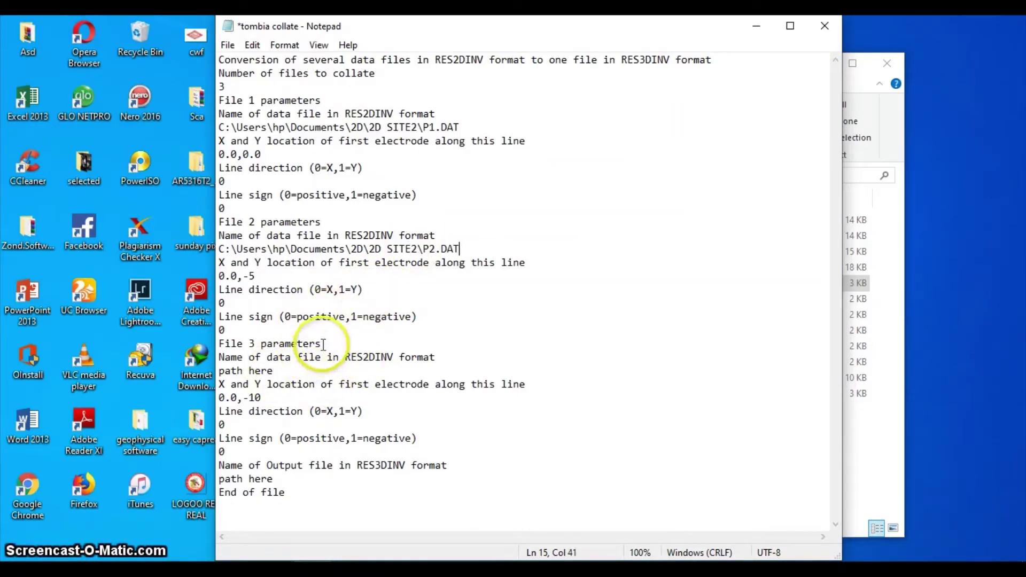
pyautogui.moveTo(273, 372); pyautogui.dragTo(184, 372)
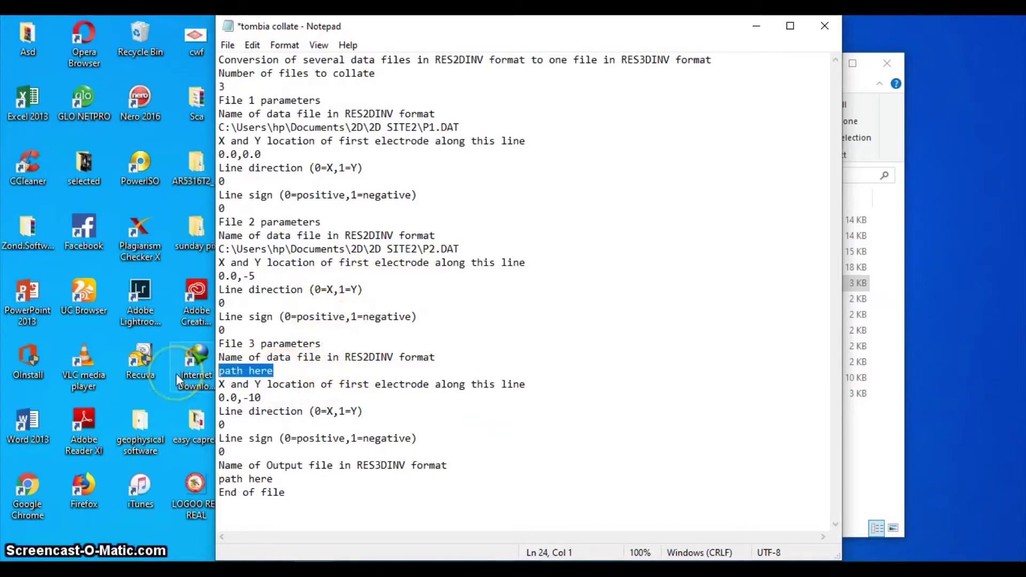
pyautogui.hotkey('ctrl', 'v')
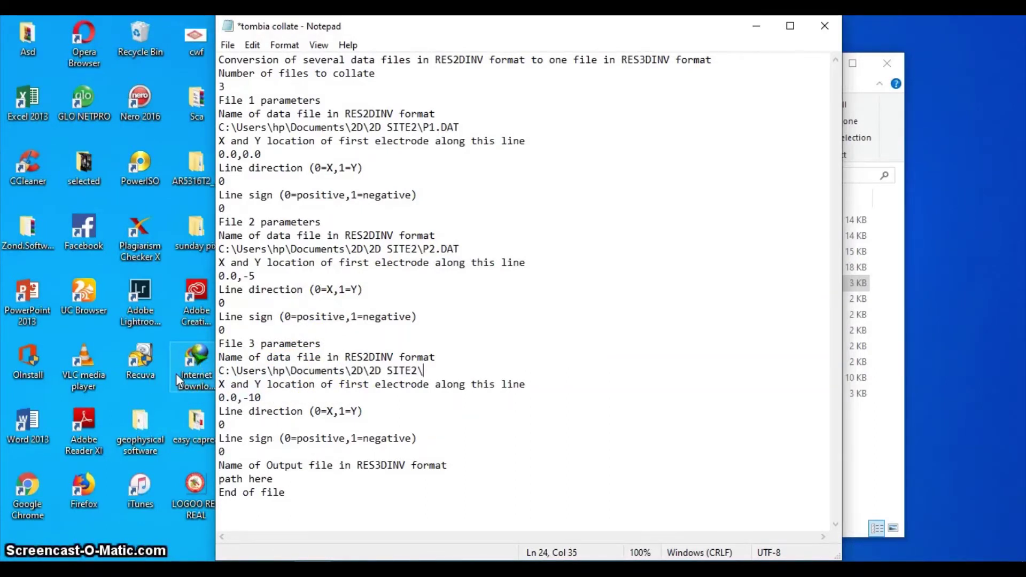
pyautogui.write('\\P3.DAT')
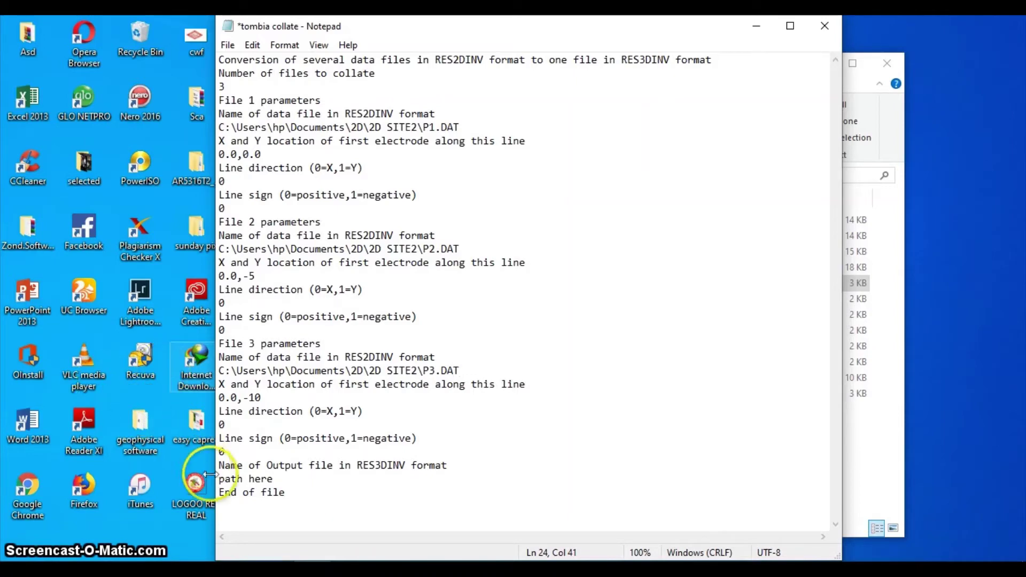
# Set the output entry to the 2D SITE2 path followed by \COMBIN2DTOMBIA.DAT
pyautogui.moveTo(224, 465); pyautogui.dragTo(177, 480)
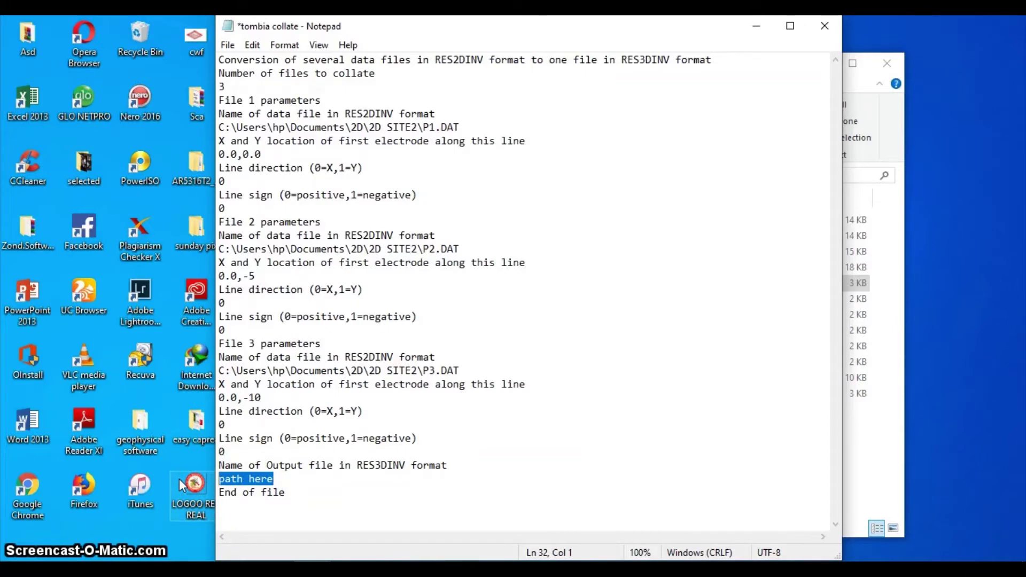
pyautogui.hotkey('ctrl', 'v')
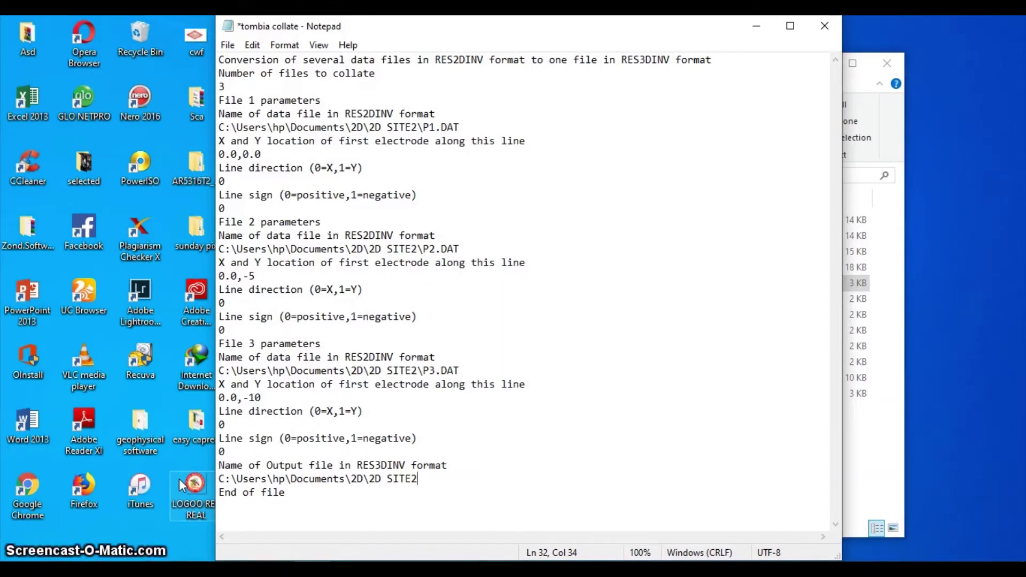
pyautogui.write('\\COMBIN')
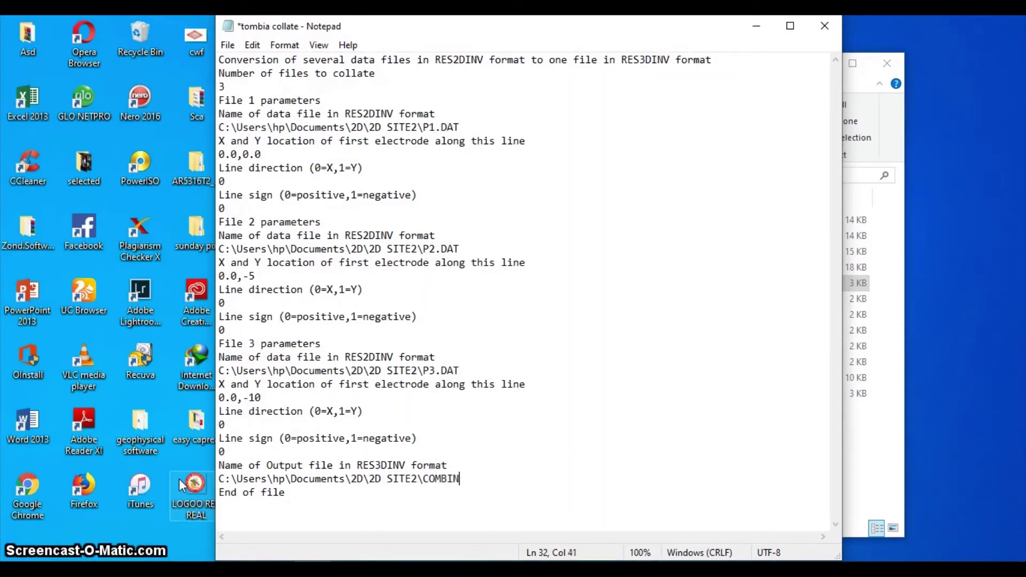
pyautogui.write('2DTOMBIA.DAT')
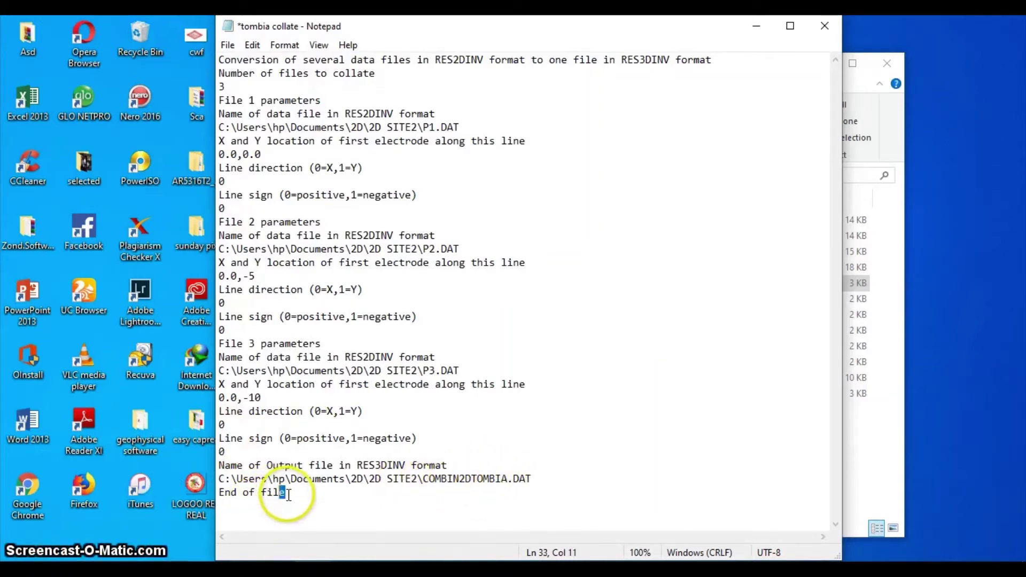
# Highlight the End of file line and the first profile's electrode coordinates in the collate file
pyautogui.moveTo(285, 492); pyautogui.dragTo(193, 503)
pyautogui.click(340, 248)
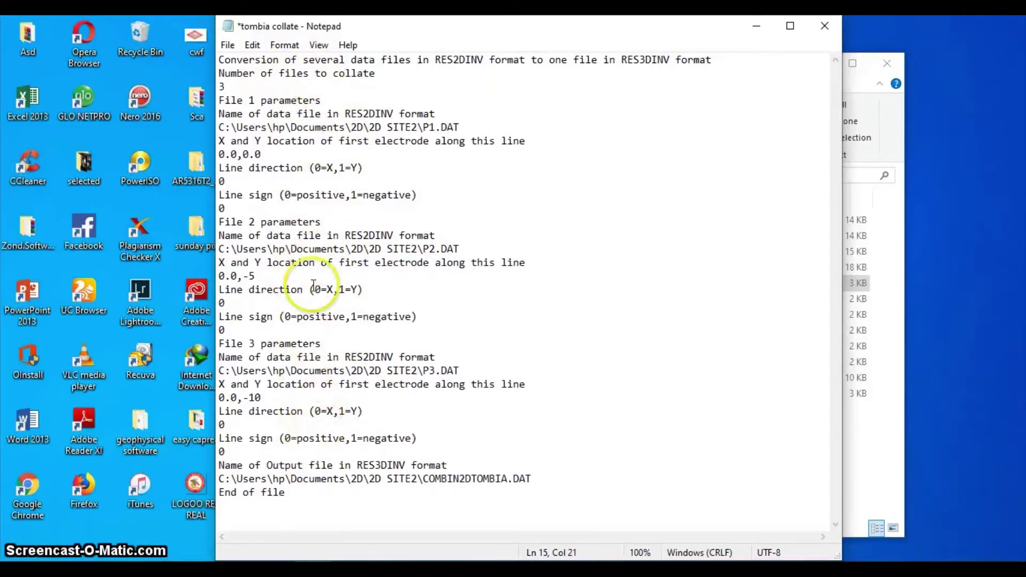
pyautogui.moveTo(261, 154); pyautogui.dragTo(225, 155)
pyautogui.click(247, 209)
pyautogui.click(255, 262)
pyautogui.click(315, 262)
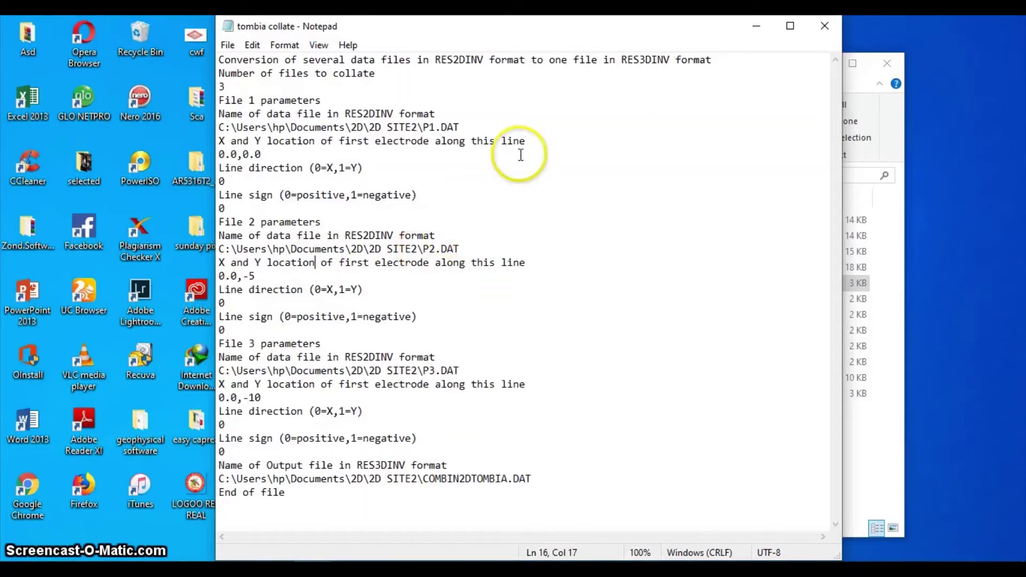
# Close P1's Properties, copy 'tombia collate' from 2D SITE 1 and paste it into 2D SITE2
pyautogui.click(754, 26)
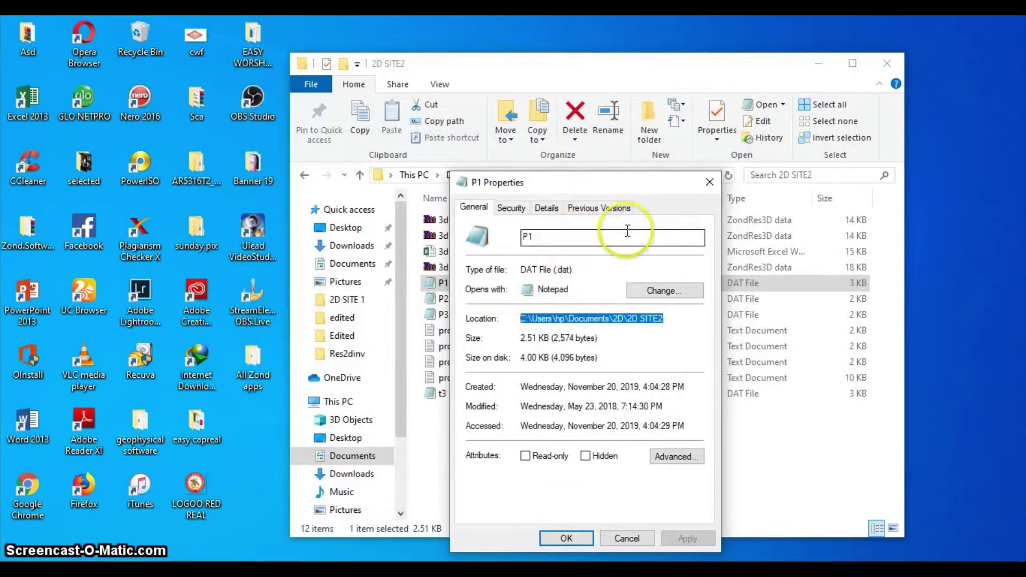
pyautogui.click(709, 185)
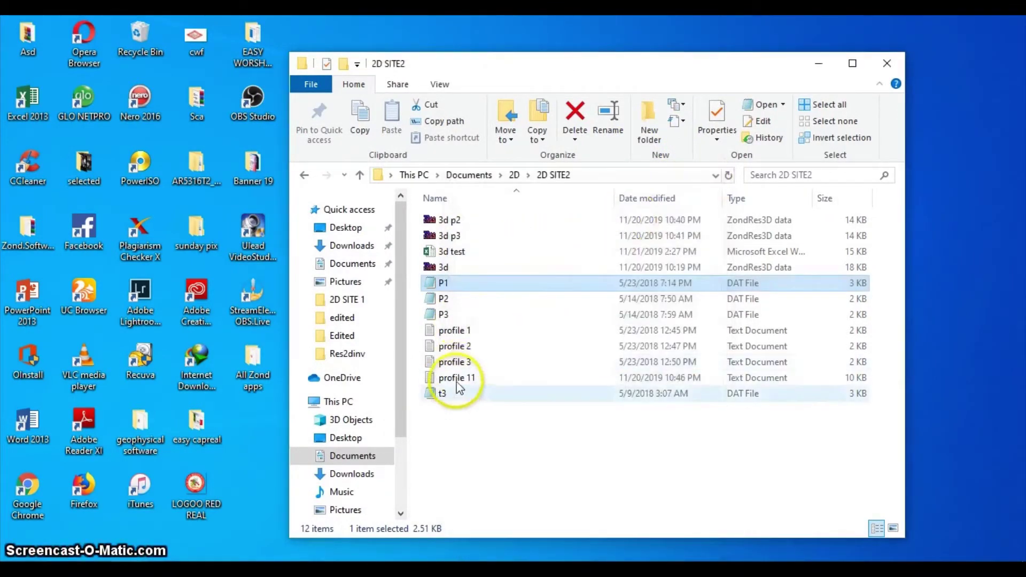
pyautogui.click(515, 175)
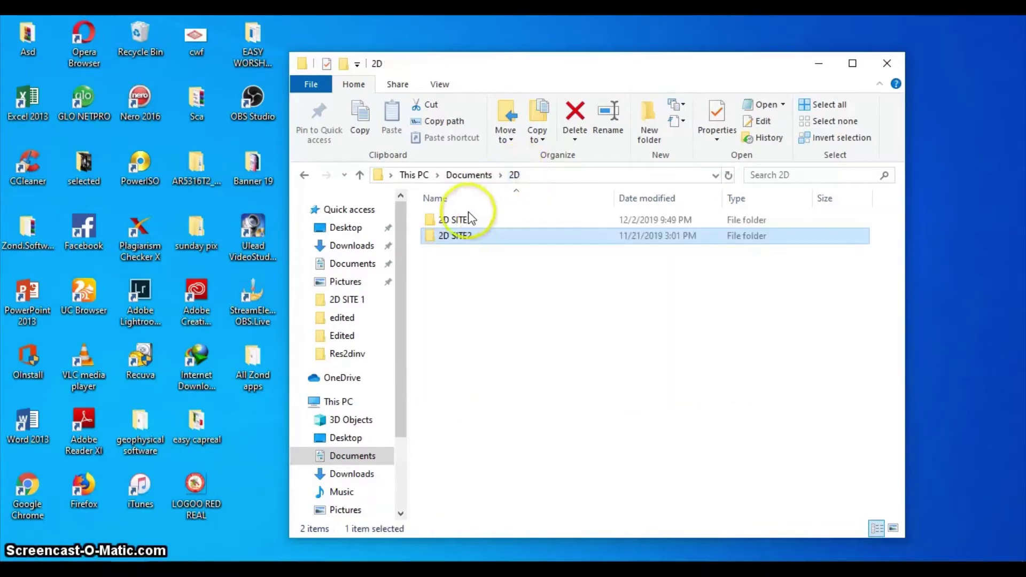
pyautogui.doubleClick(470, 219)
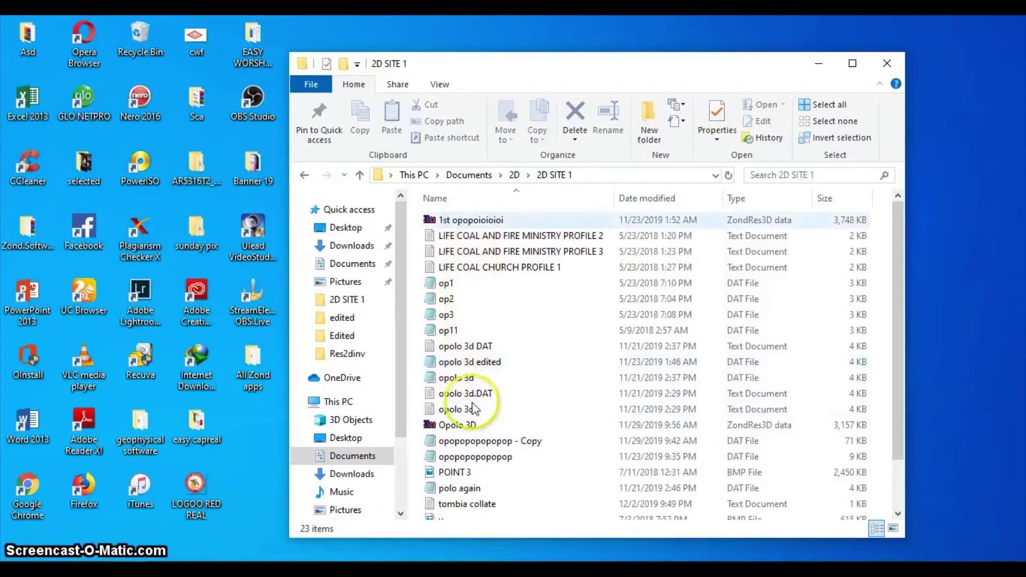
pyautogui.click(469, 504)
pyautogui.scroll(-2, 470, 504)
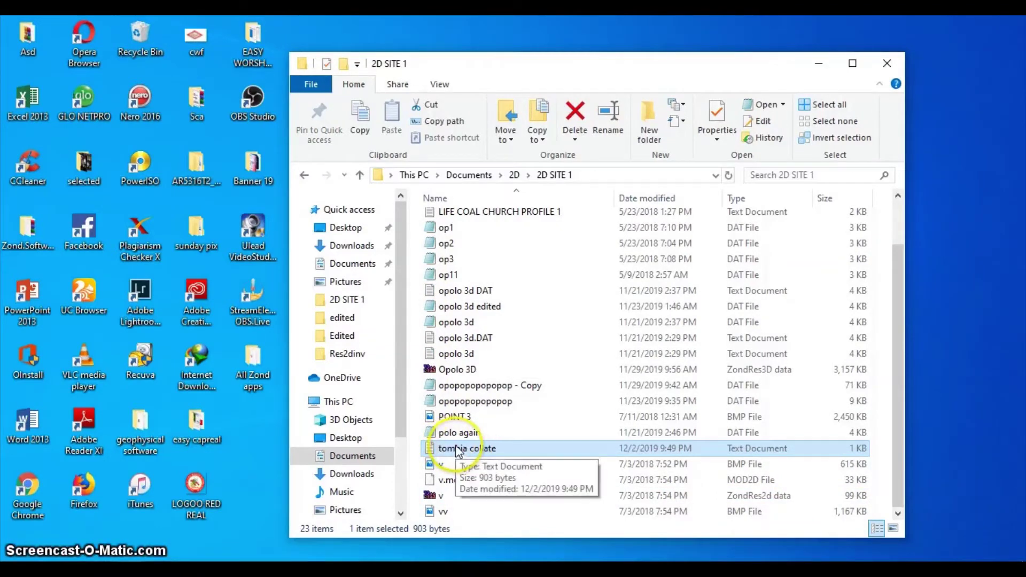
pyautogui.click(514, 175)
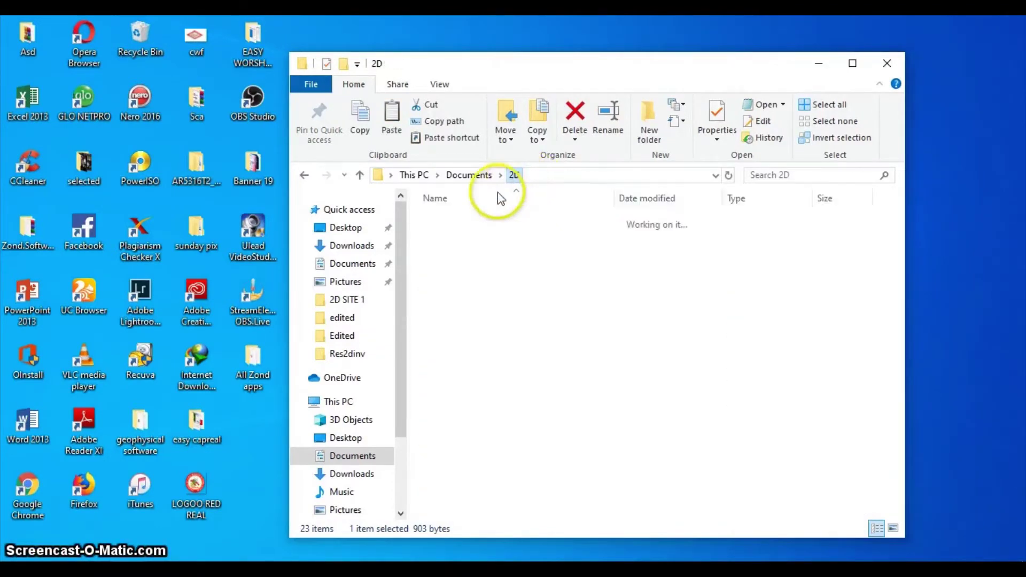
pyautogui.doubleClick(449, 237)
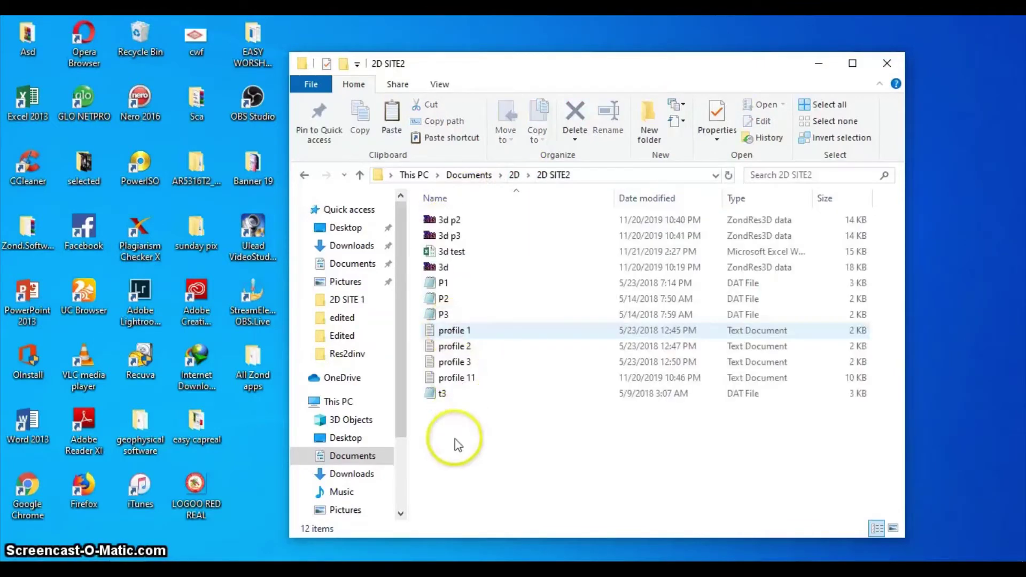
pyautogui.hotkey('ctrl', 'v')
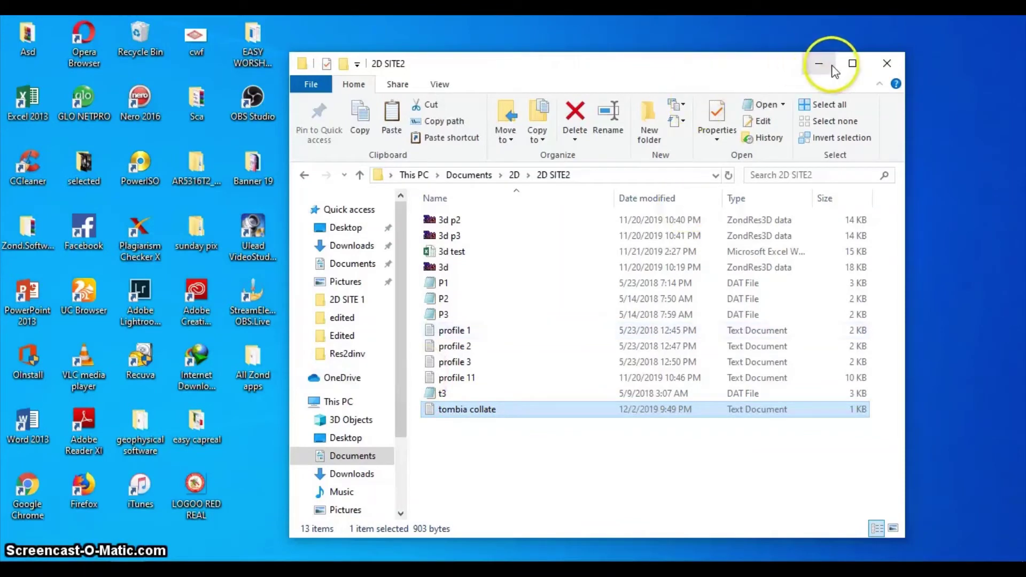
# Launch RES2DINV and load 'tombia collate' through File > Collate data into RES3DINV format
pyautogui.click(817, 63)
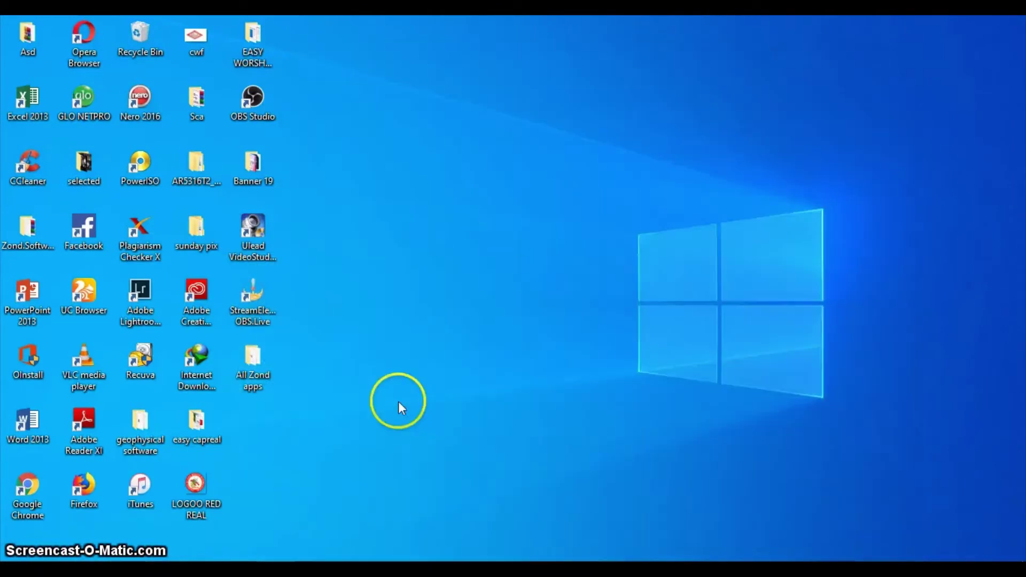
pyautogui.click(408, 570)
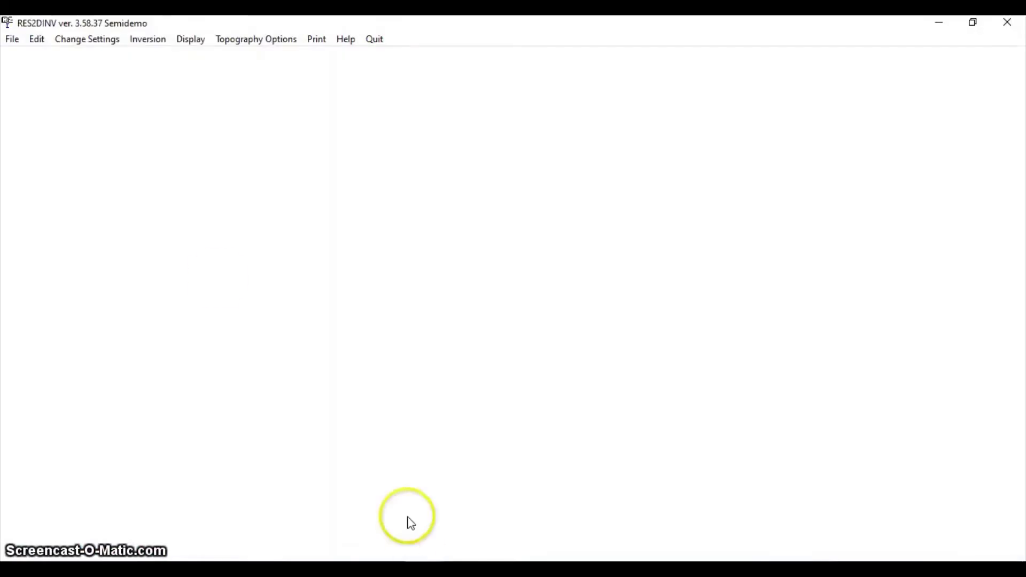
pyautogui.click(13, 40)
pyautogui.moveTo(52, 128)
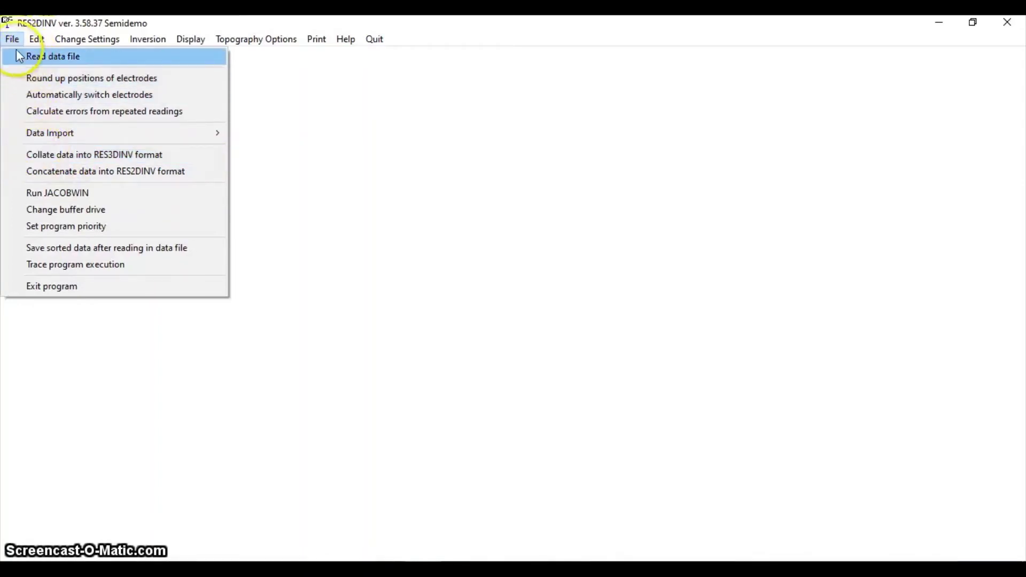
pyautogui.click(112, 155)
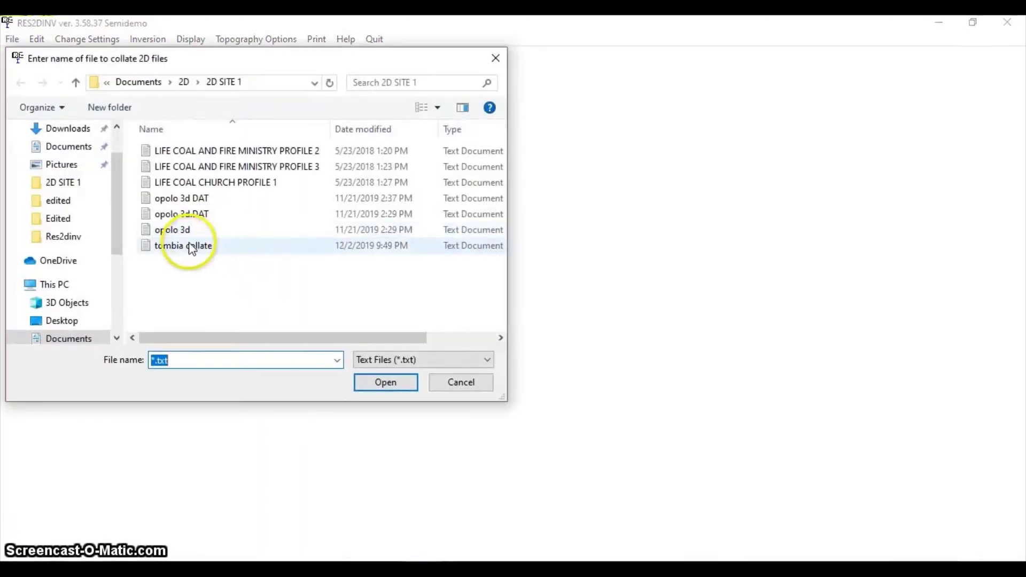
pyautogui.click(194, 248)
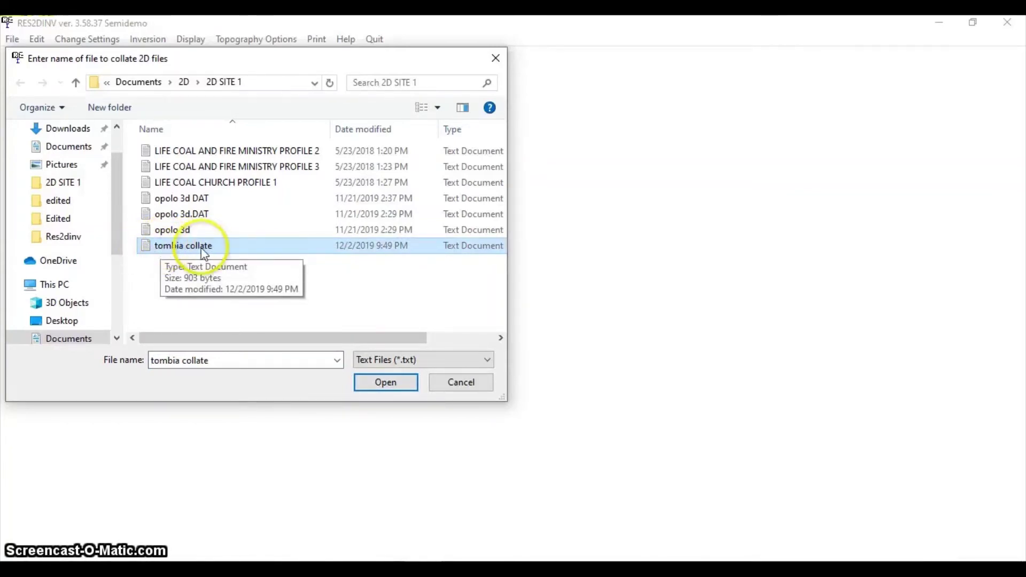
pyautogui.click(386, 383)
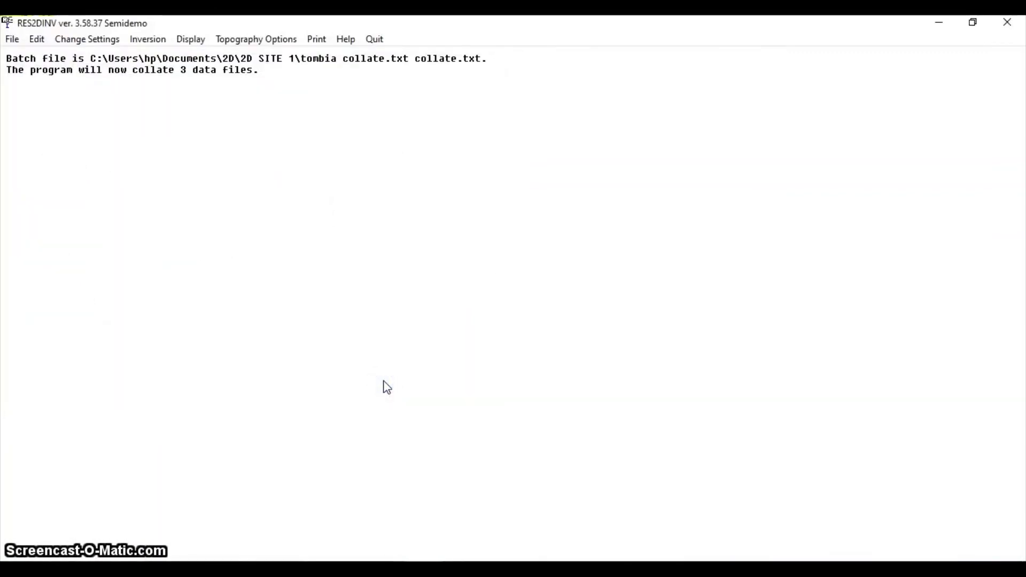
# Acknowledge reading all three profiles, then confirm creating and saving COMBIN2DTOMBIA.DAT
pyautogui.click(199, 225)
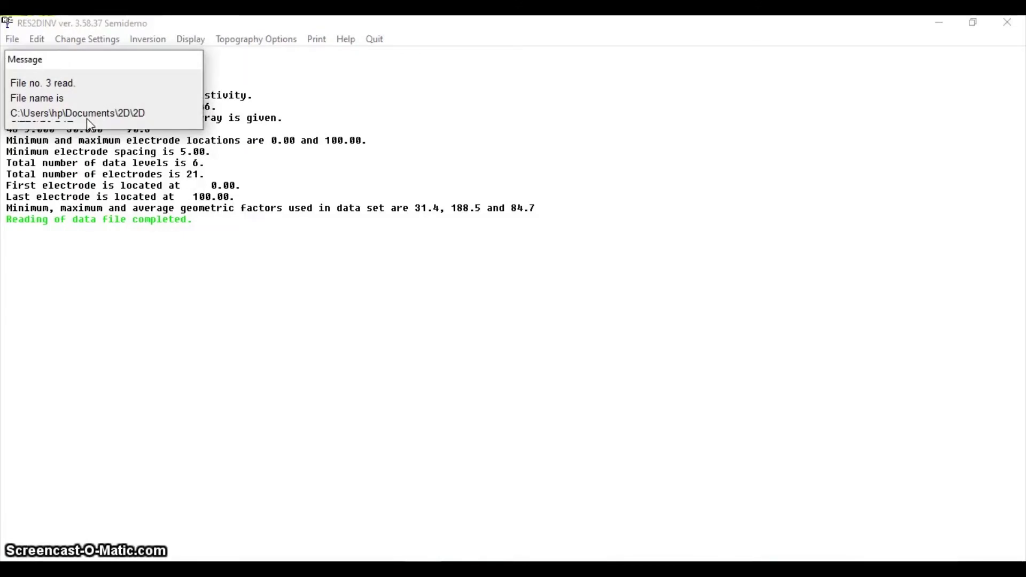
pyautogui.click(198, 396)
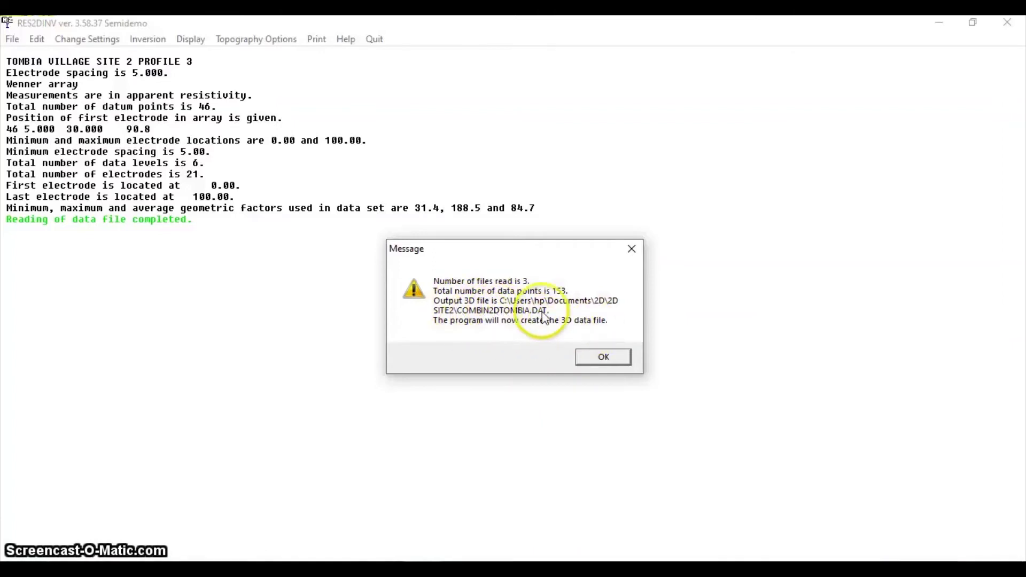
pyautogui.click(597, 364)
pyautogui.click(614, 343)
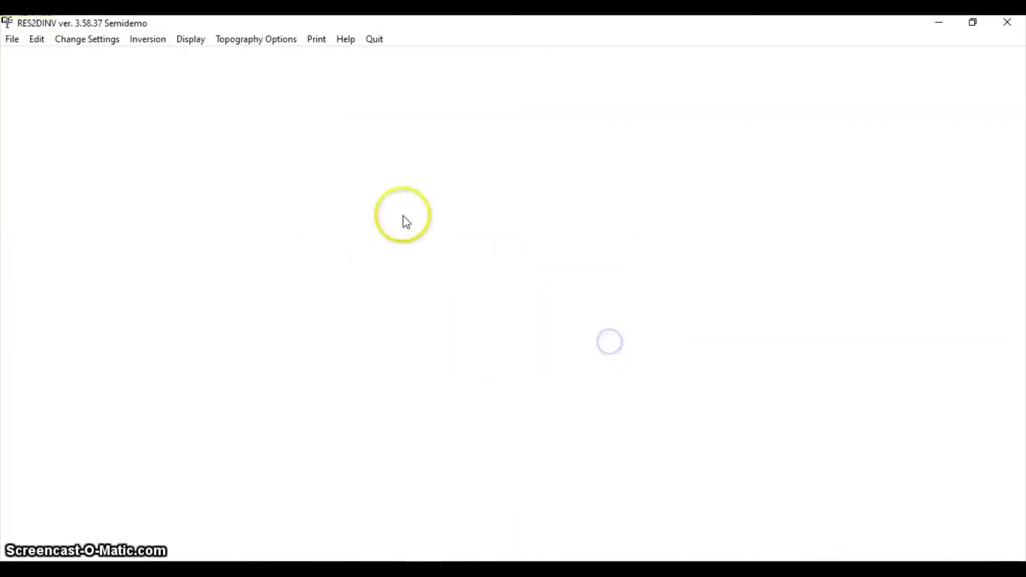
# Close RES2DINV and run 'ZondRes3D - Shortcut' as administrator from the All Zond apps folder
pyautogui.click(1005, 28)
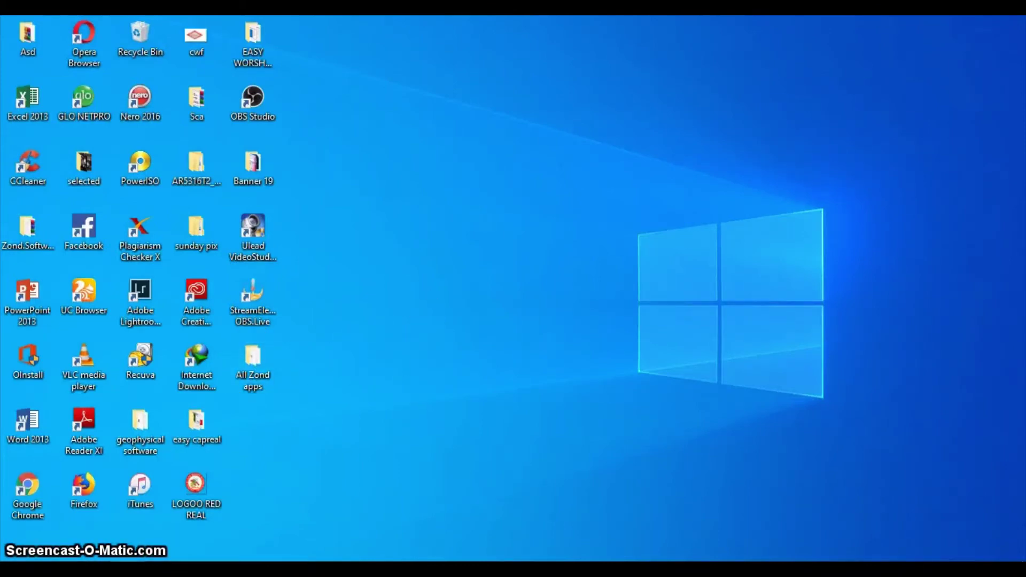
pyautogui.moveTo(359, 146); pyautogui.dragTo(305, 44)
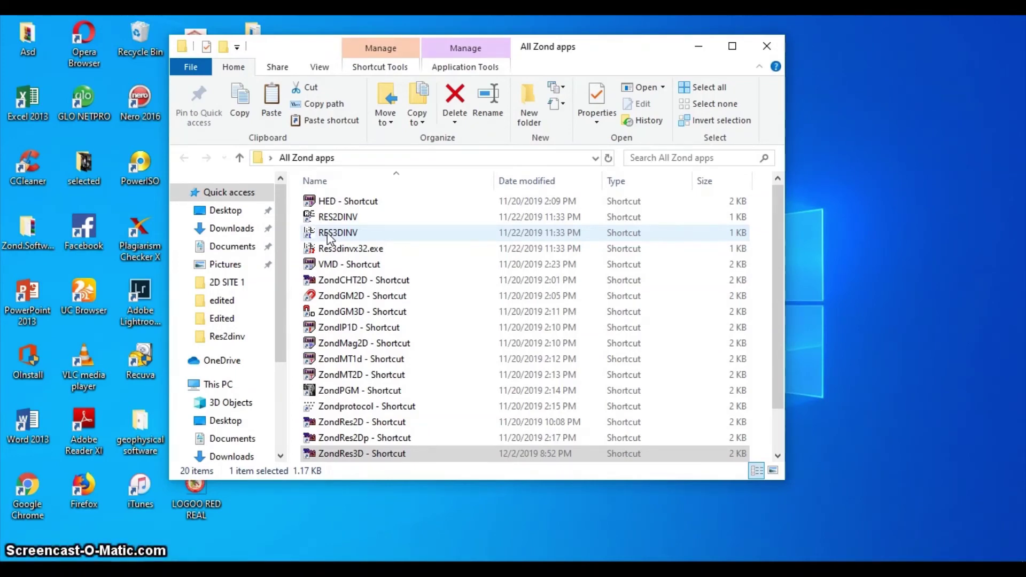
pyautogui.scroll(-1, 347, 427)
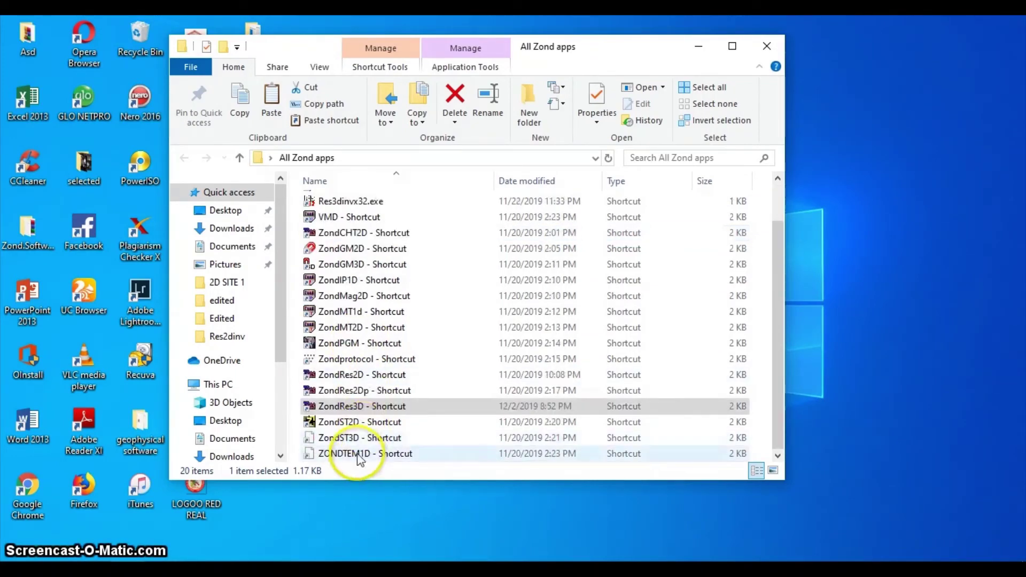
pyautogui.rightClick(340, 410)
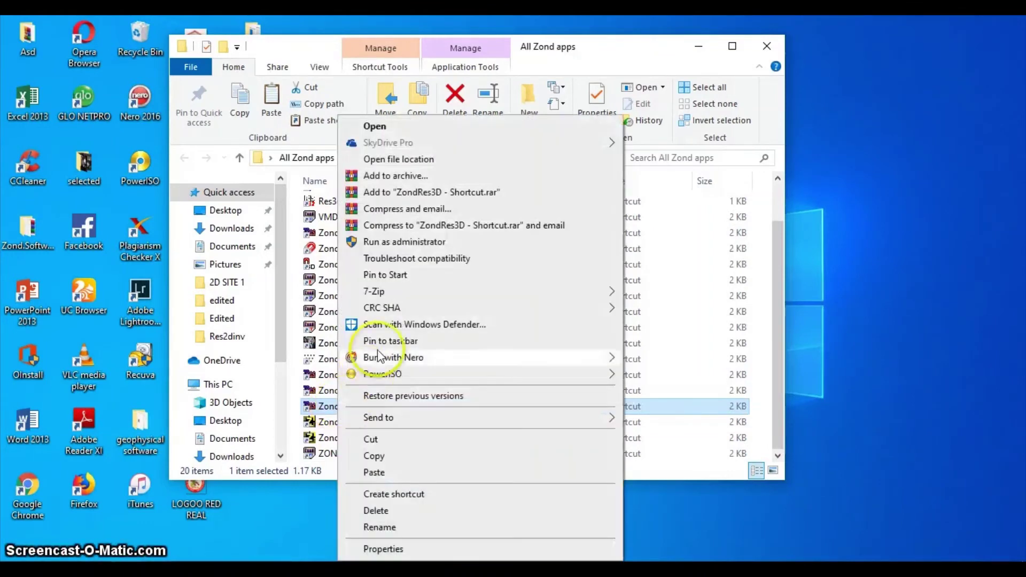
pyautogui.click(385, 241)
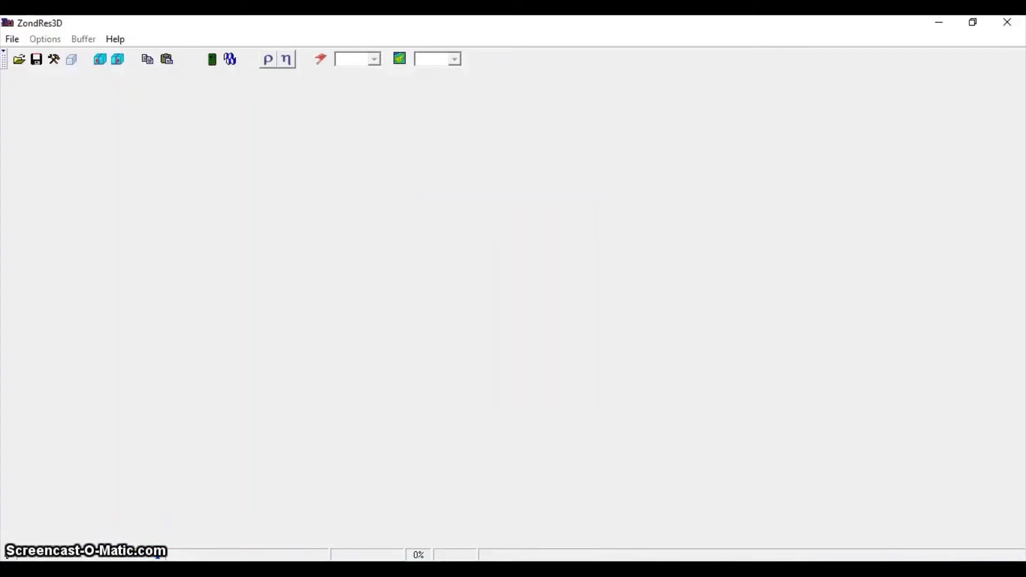
# Open COMBIN2DTOMBIA from 2D SITE2 via File > Open file with the Res3dinv file type
pyautogui.click(12, 40)
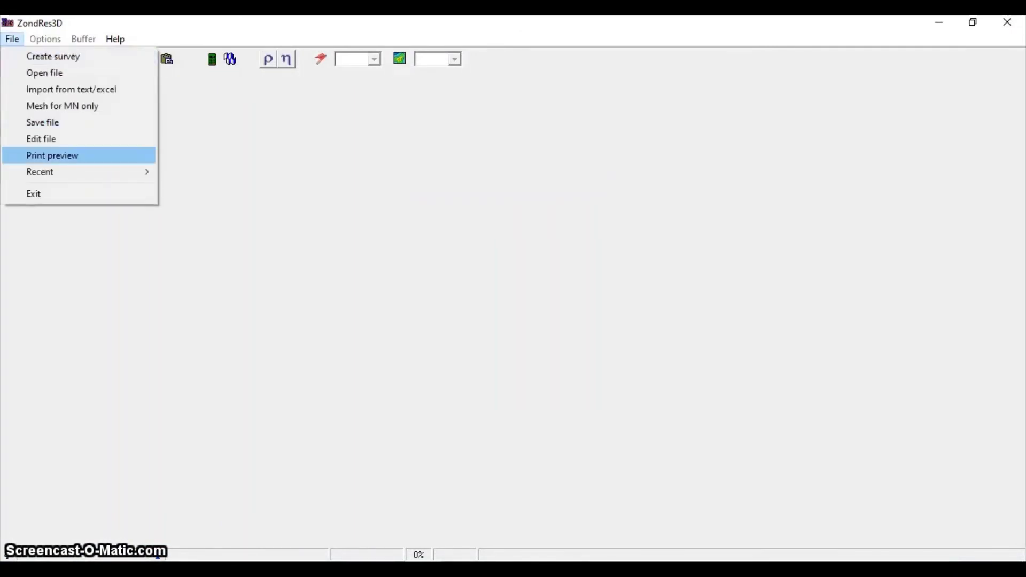
pyautogui.click(46, 71)
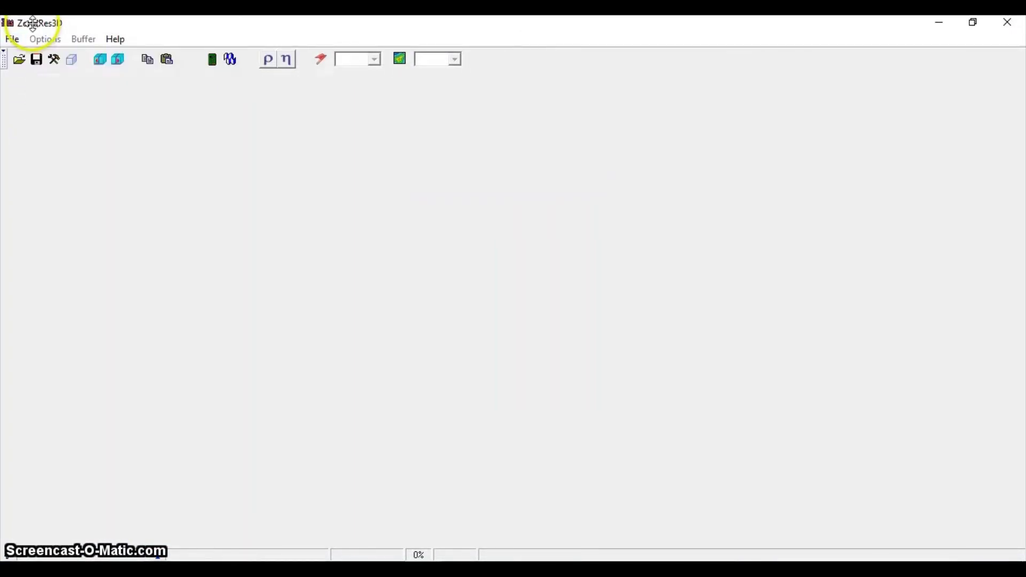
pyautogui.click(11, 39)
pyautogui.click(15, 41)
pyautogui.click(11, 39)
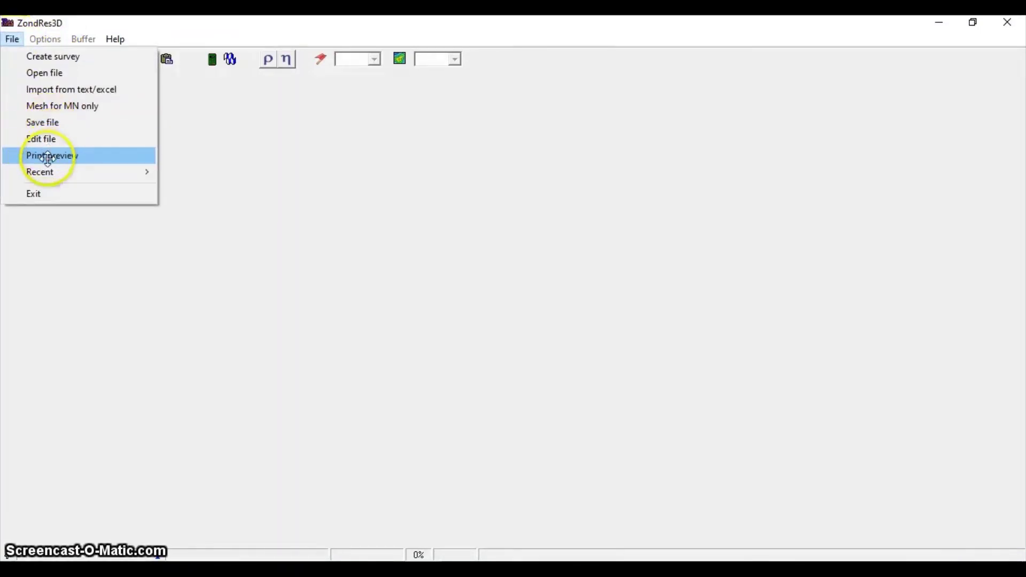
pyautogui.click(46, 75)
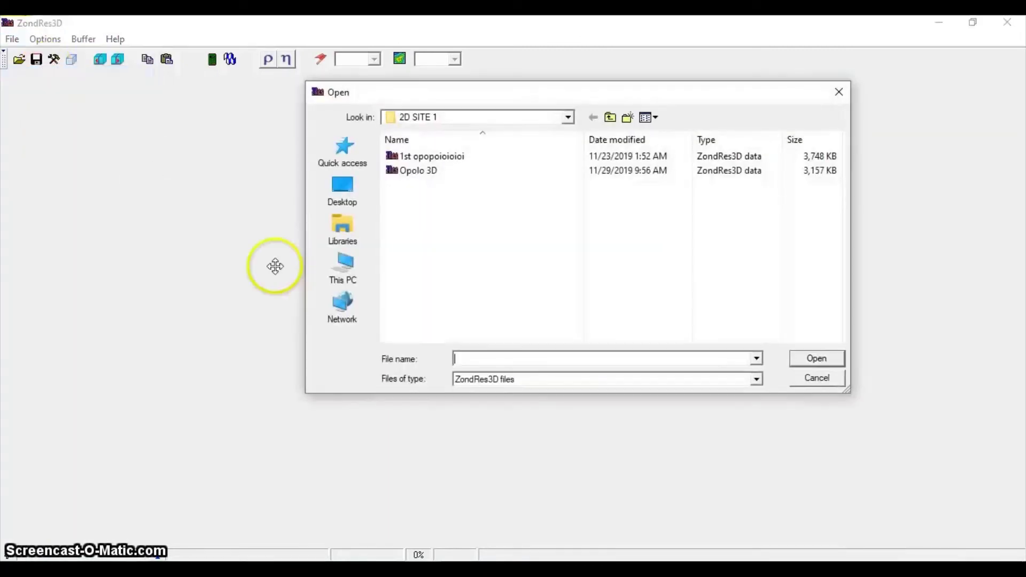
pyautogui.click(756, 379)
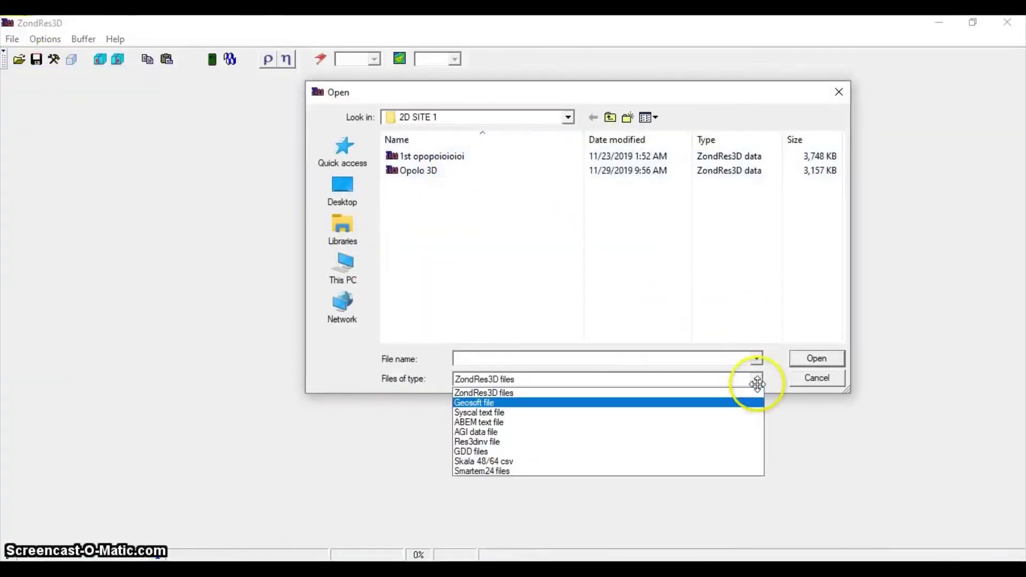
pyautogui.click(459, 441)
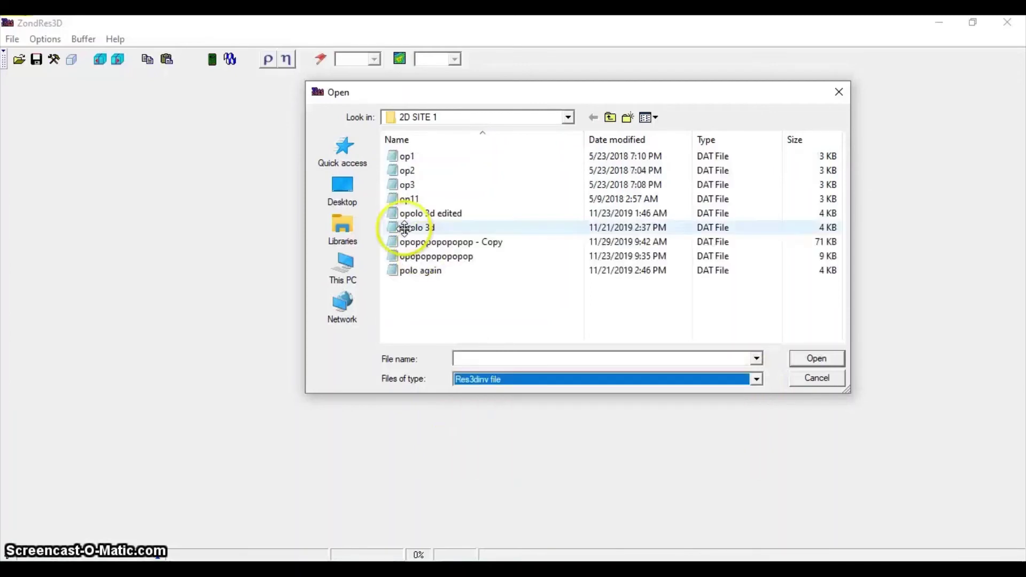
pyautogui.click(584, 118)
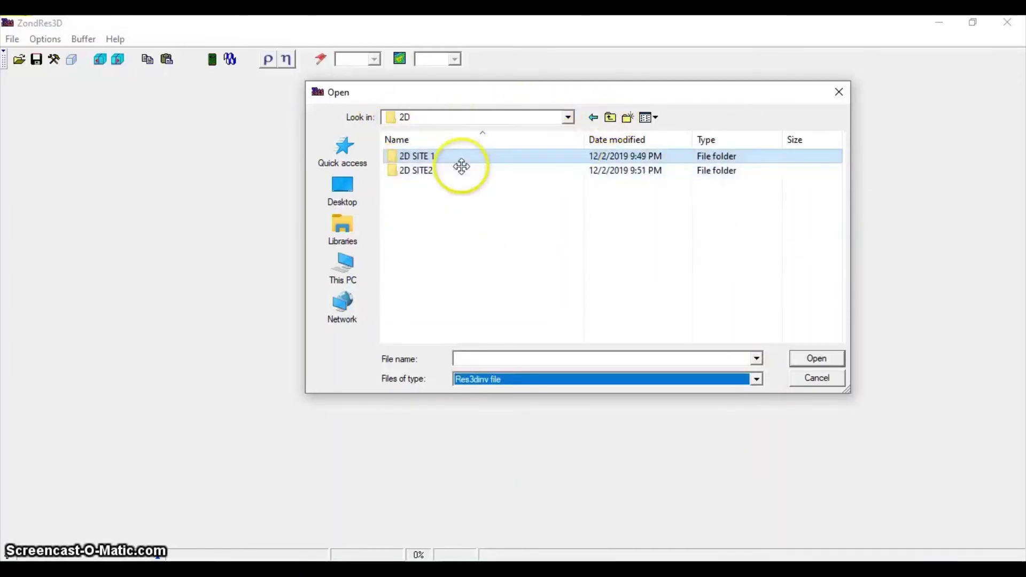
pyautogui.doubleClick(419, 170)
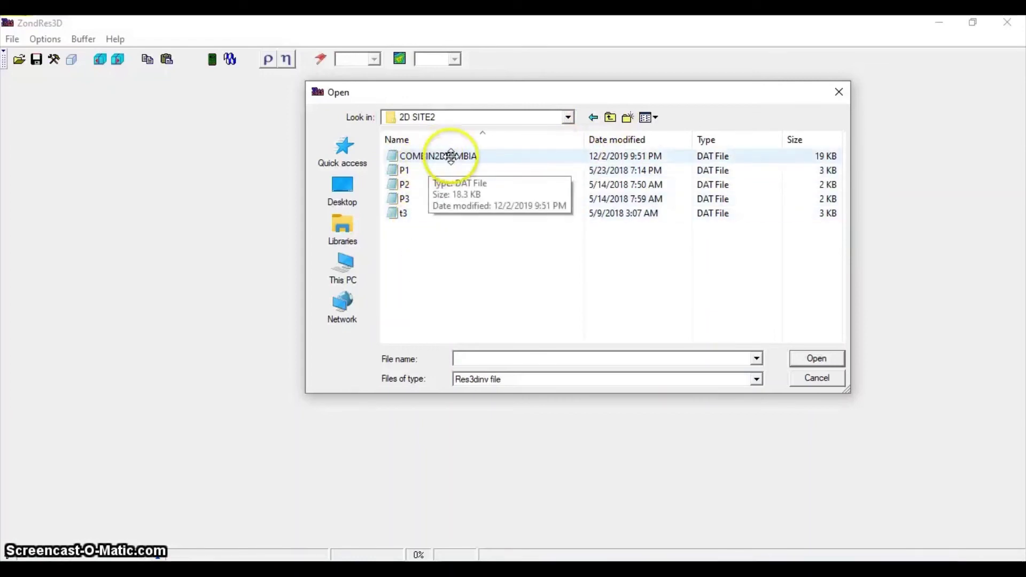
pyautogui.click(451, 155)
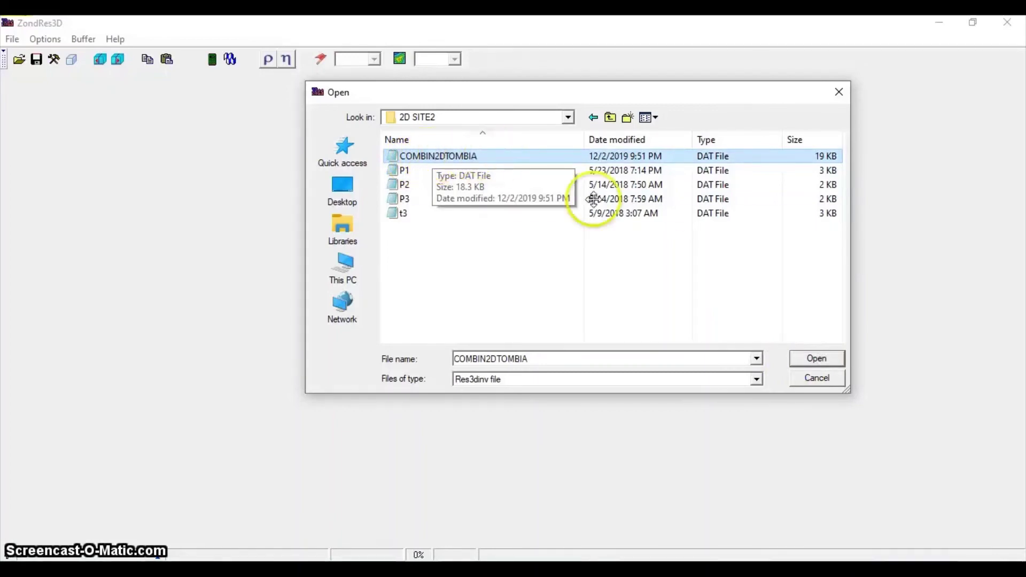
pyautogui.click(812, 358)
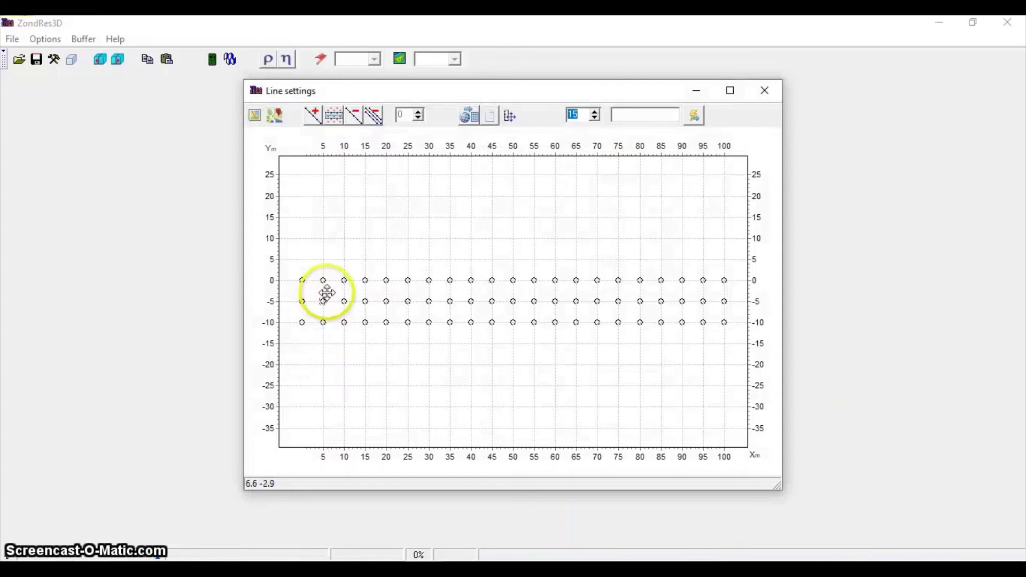
# Dismiss the Range check error and draw line 1 along the y = -10 electrode row
pyautogui.click(333, 115)
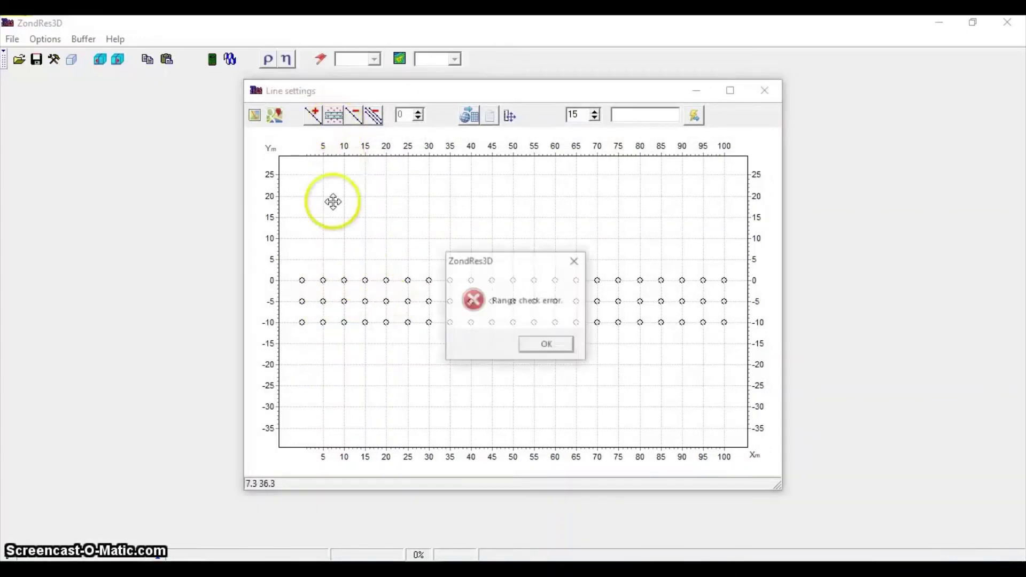
pyautogui.click(574, 260)
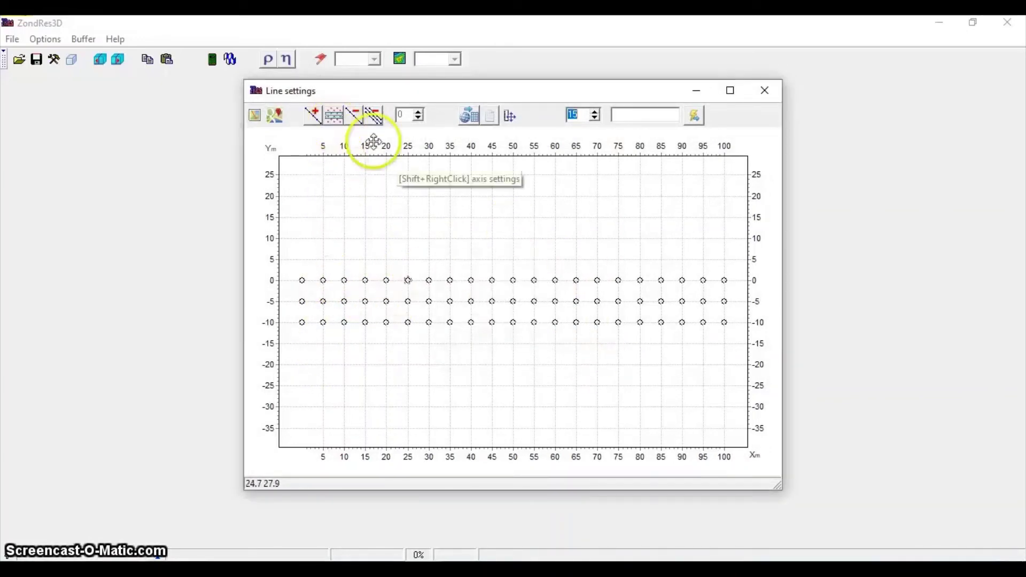
pyautogui.click(318, 115)
pyautogui.click(300, 321)
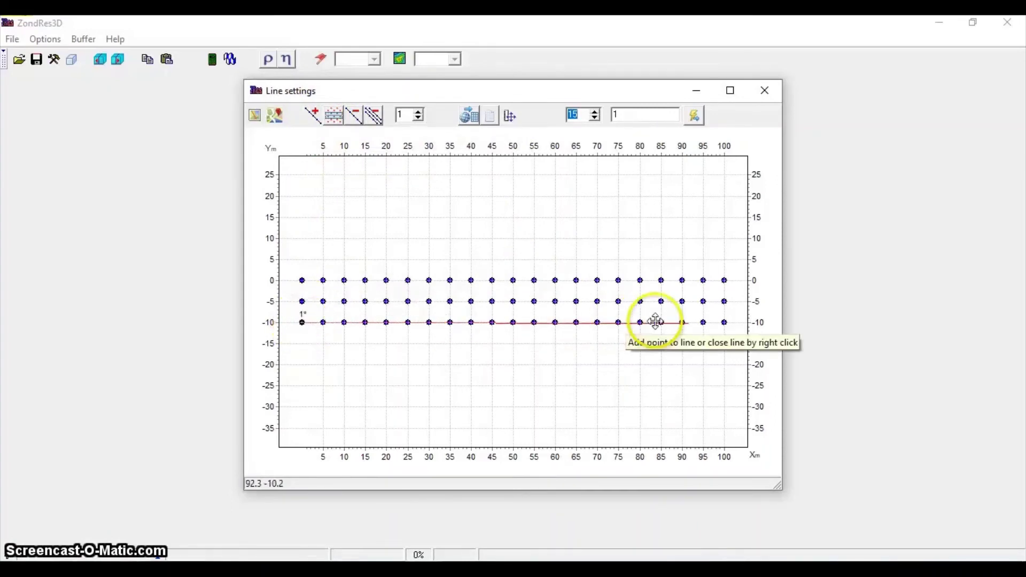
pyautogui.click(724, 323)
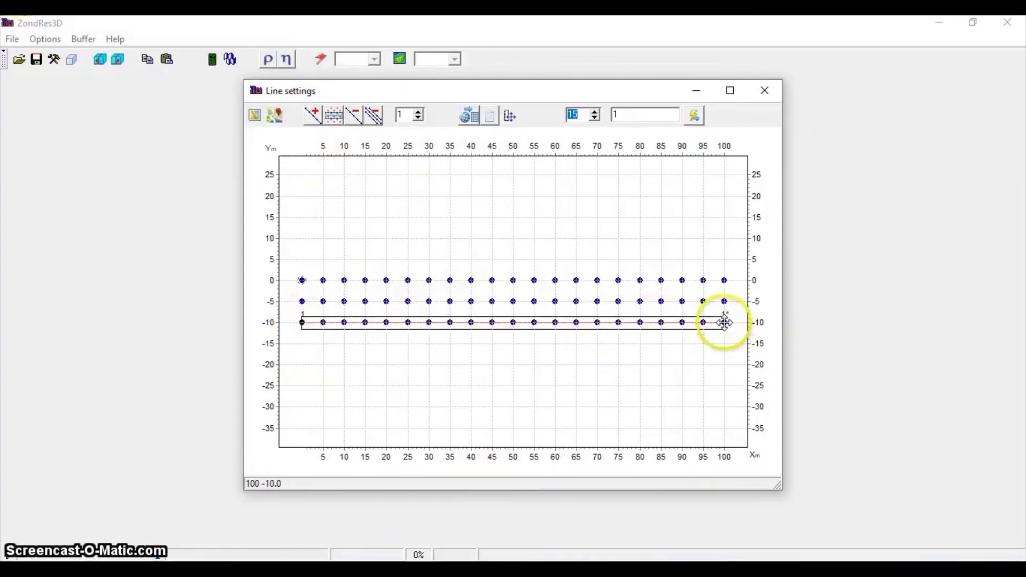
# Add lines 2 and 3 along the y = -5 and y = 0 electrode rows
pyautogui.click(320, 112)
pyautogui.click(302, 302)
pyautogui.click(724, 301)
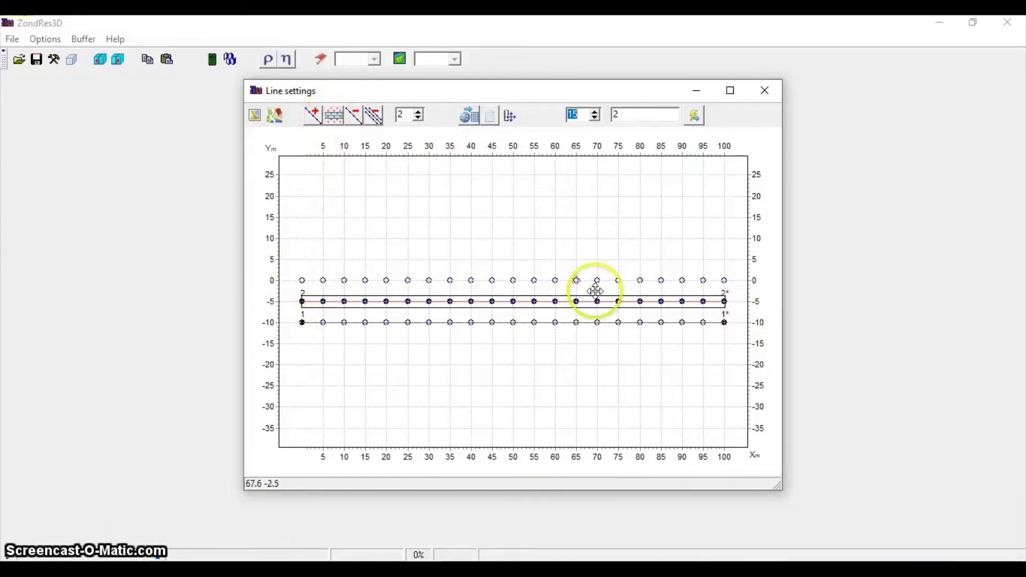
pyautogui.click(312, 114)
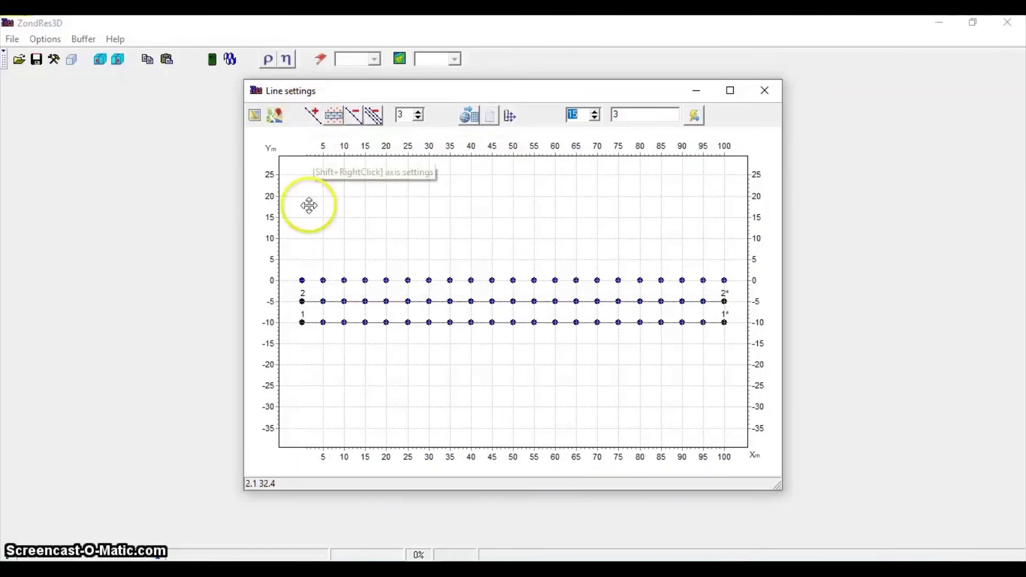
pyautogui.click(301, 280)
pyautogui.rightClick(725, 280)
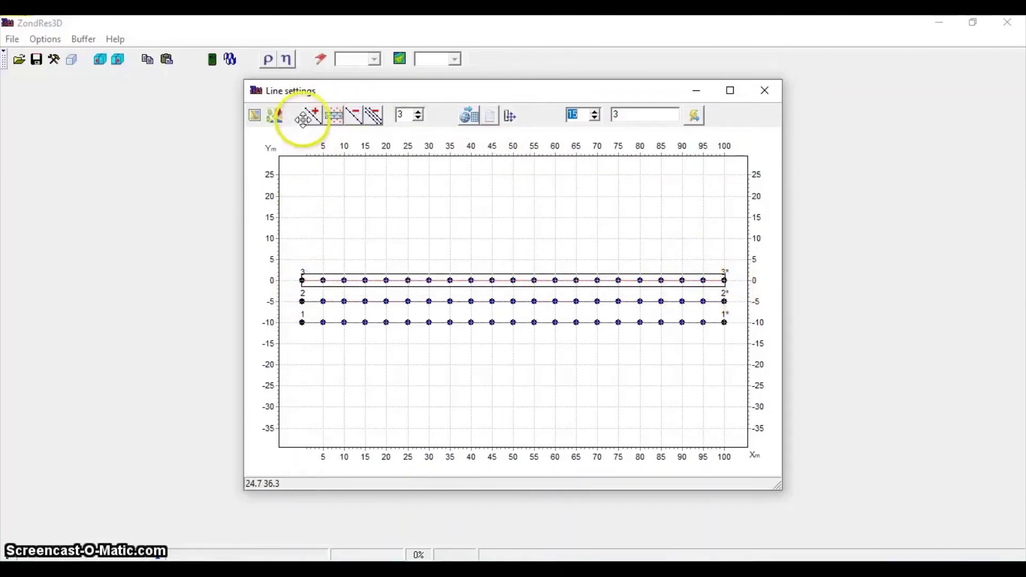
pyautogui.click(470, 115)
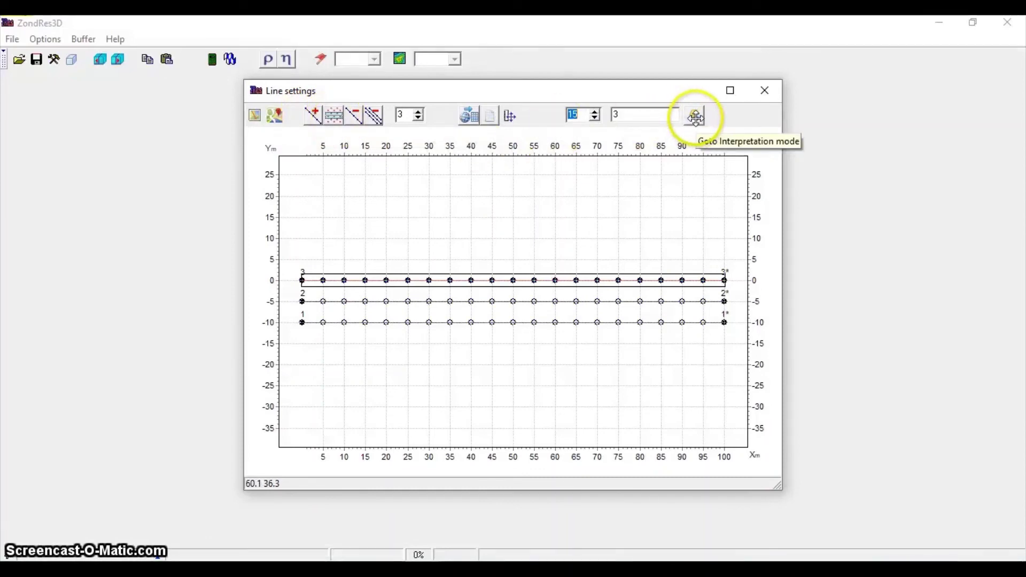
# Enter interpretation mode and apply the mesh settings with intermediate cells grouped
pyautogui.click(696, 117)
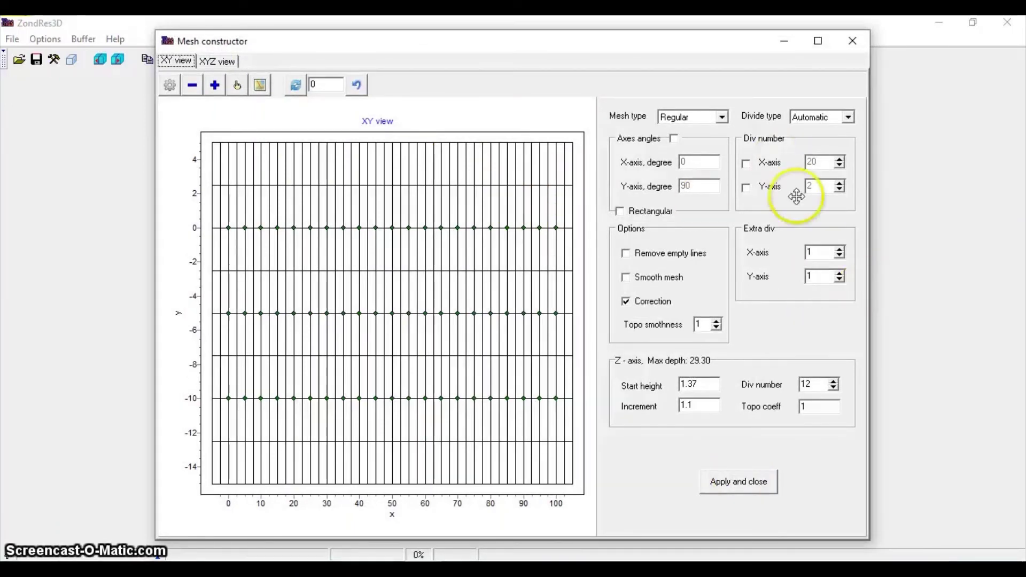
pyautogui.click(712, 473)
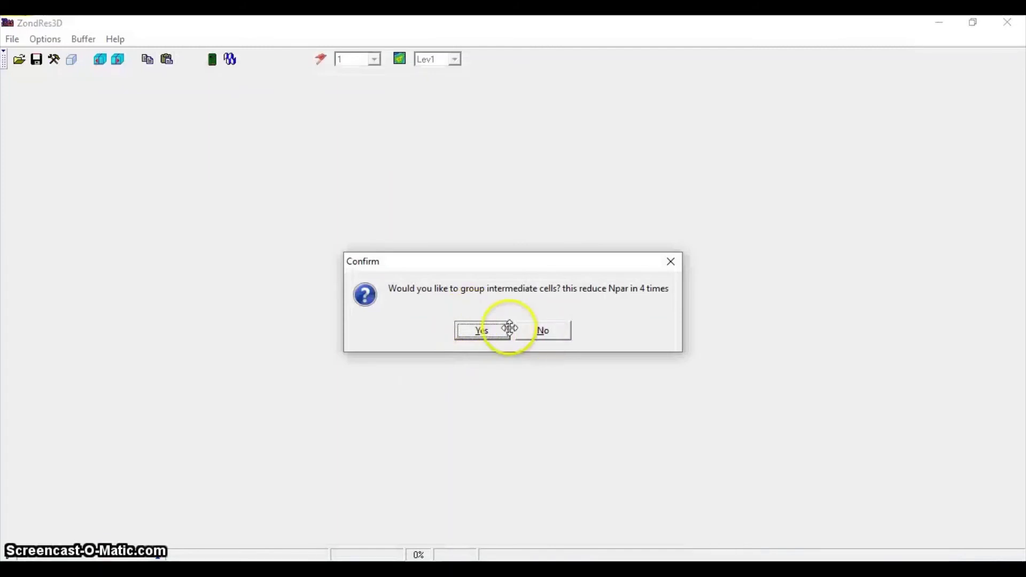
pyautogui.click(543, 326)
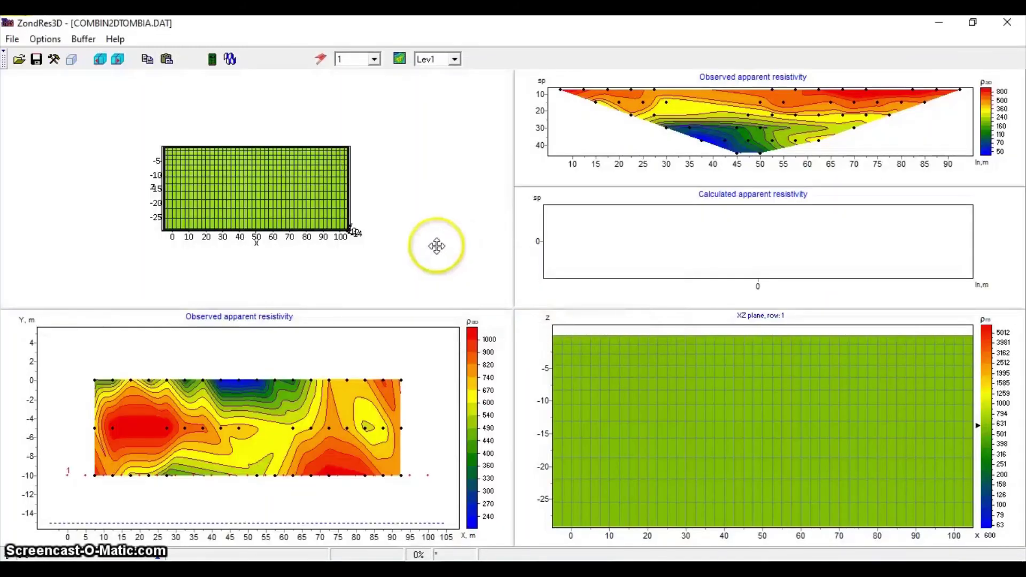
# Review the observed pseudosections of lines 1–3, leaving line 3 active
pyautogui.click(376, 57)
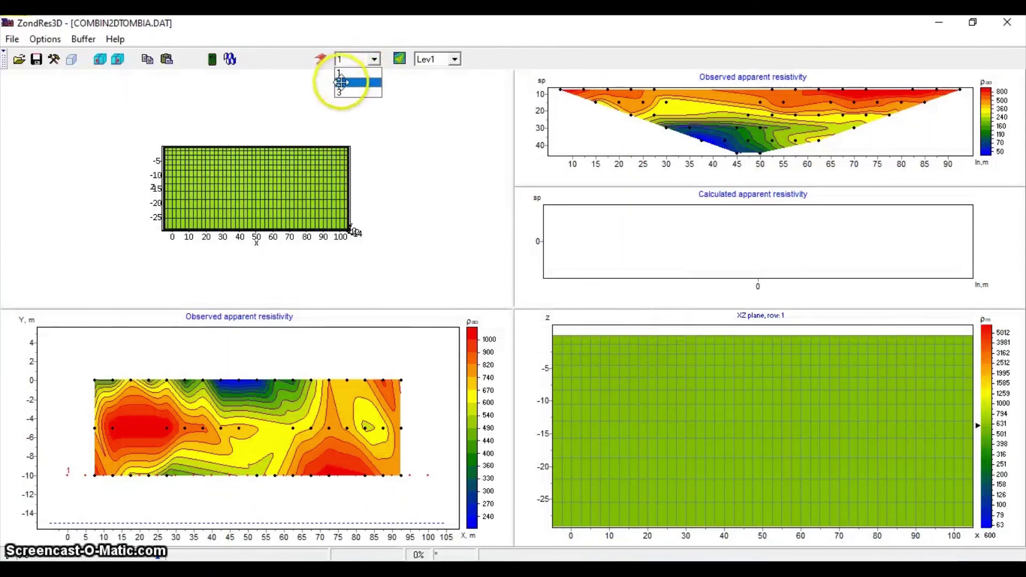
pyautogui.click(341, 82)
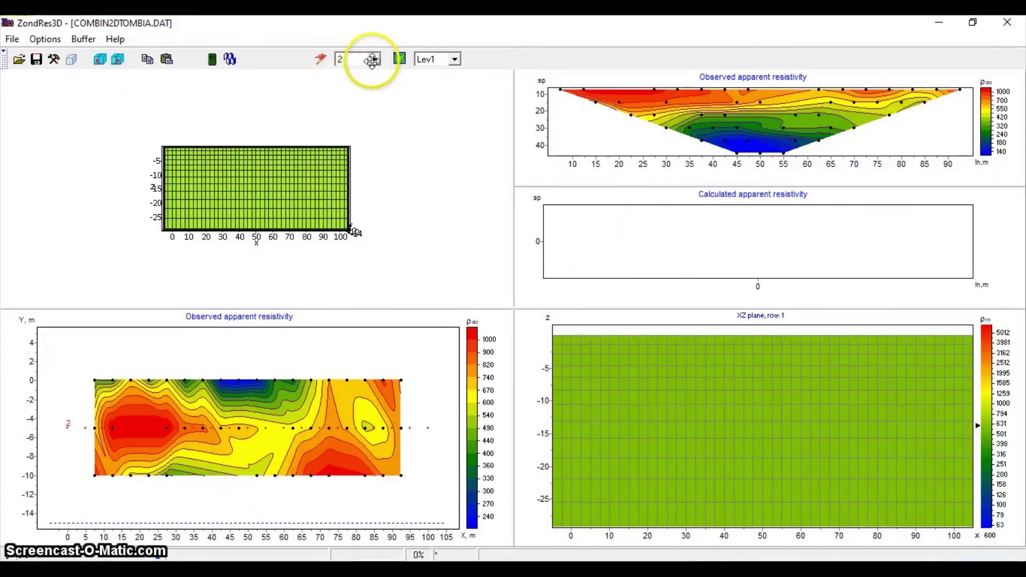
pyautogui.click(351, 91)
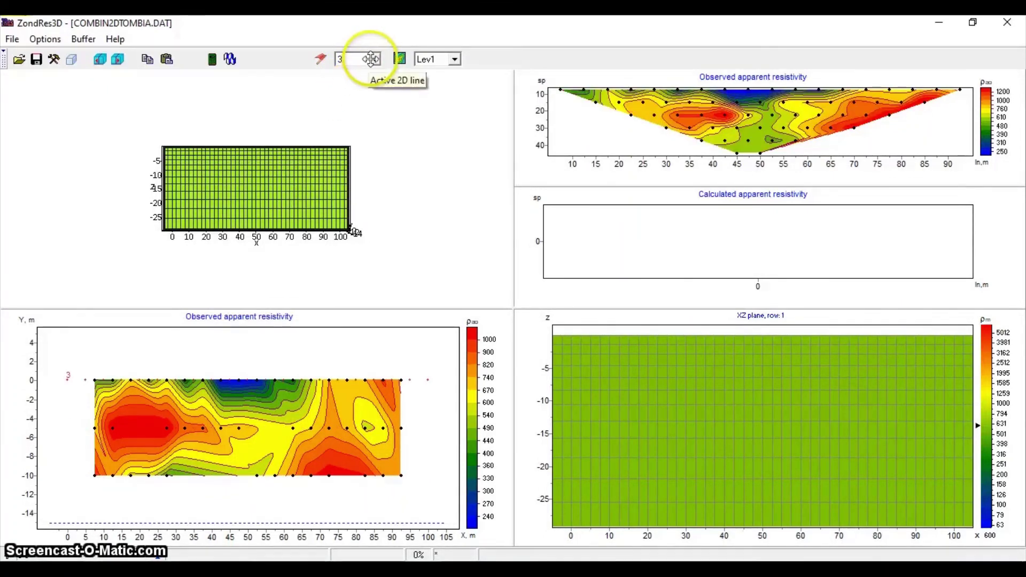
pyautogui.click(344, 72)
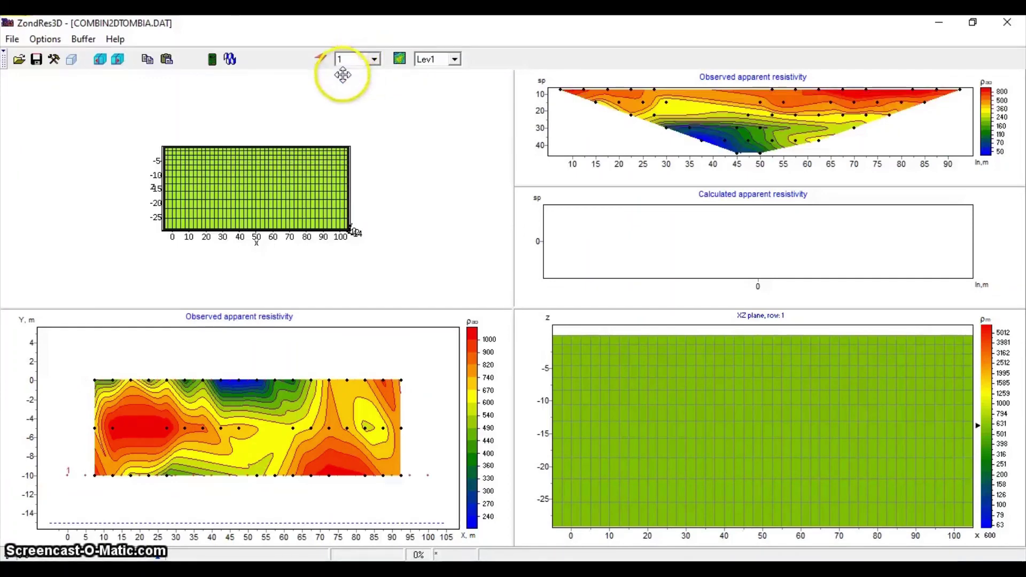
pyautogui.click(341, 81)
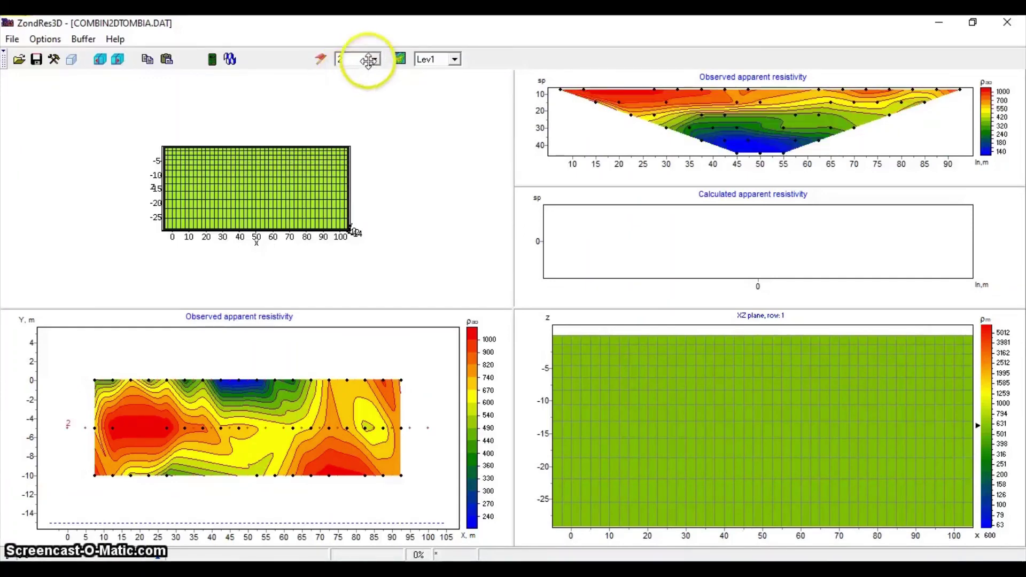
pyautogui.click(344, 83)
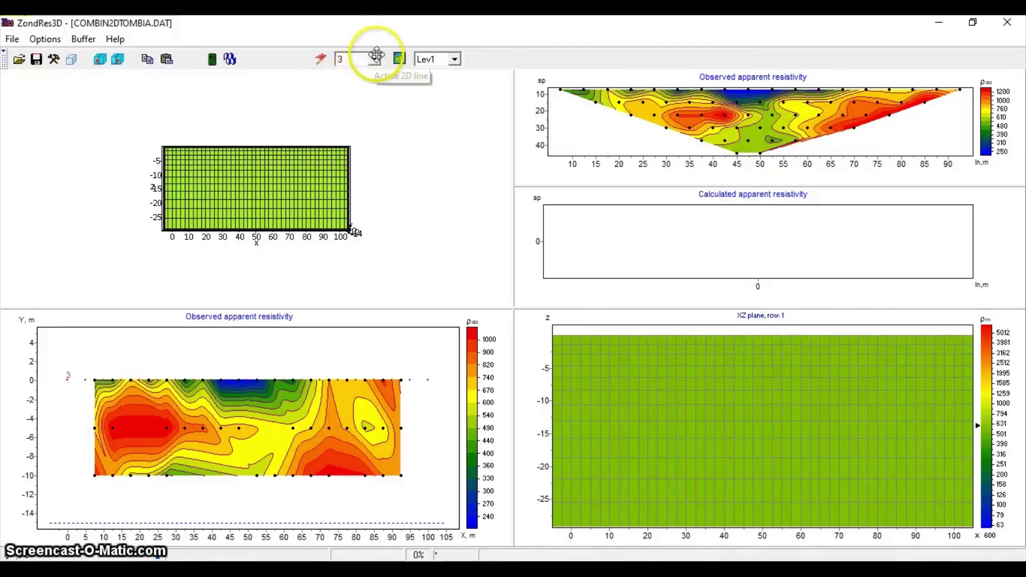
pyautogui.click(342, 72)
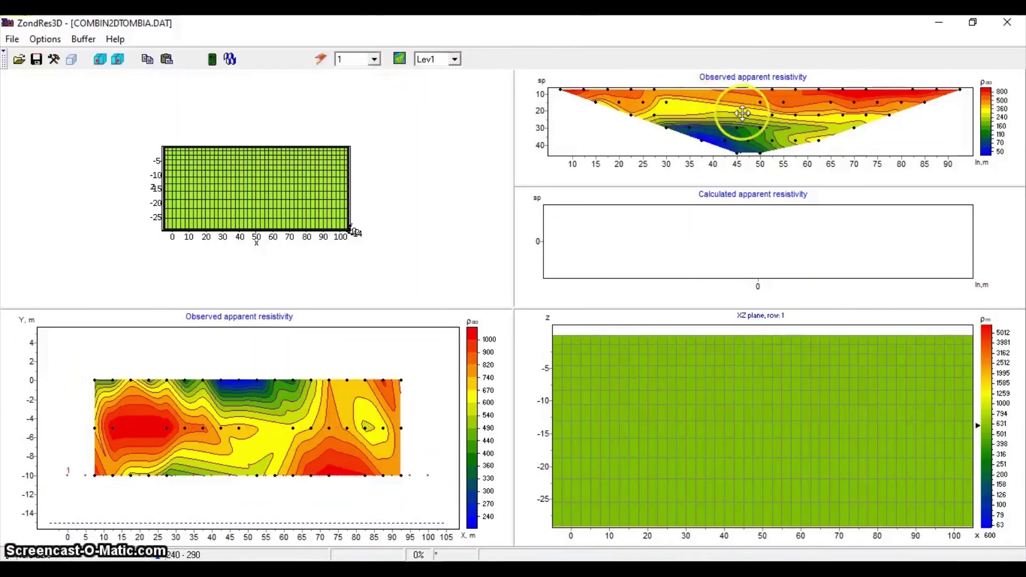
pyautogui.click(376, 58)
pyautogui.click(347, 81)
pyautogui.click(376, 59)
pyautogui.click(345, 89)
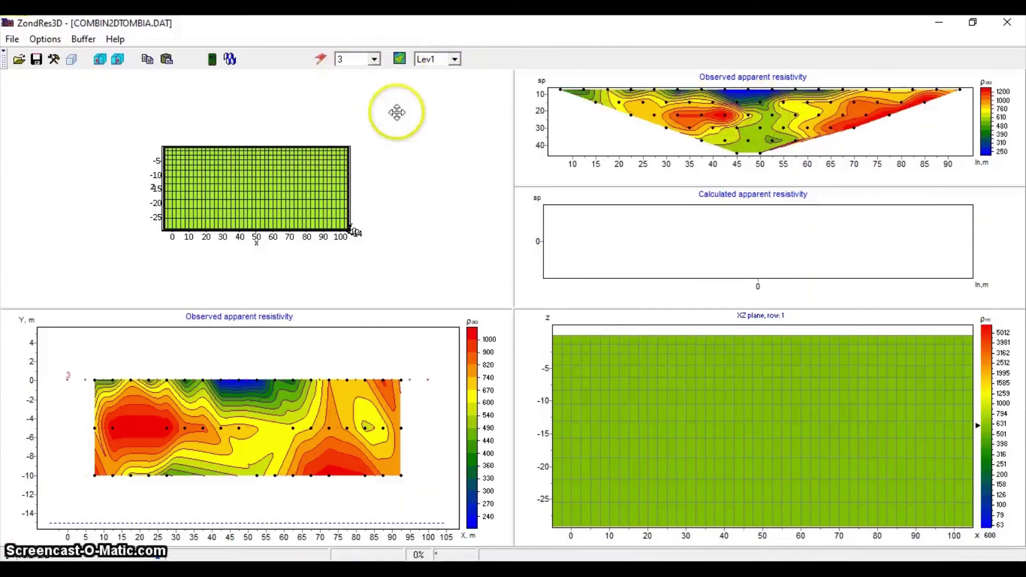
# Tilt the model grid into a 3D box view for the inversion
pyautogui.moveTo(281, 158); pyautogui.dragTo(252, 229)
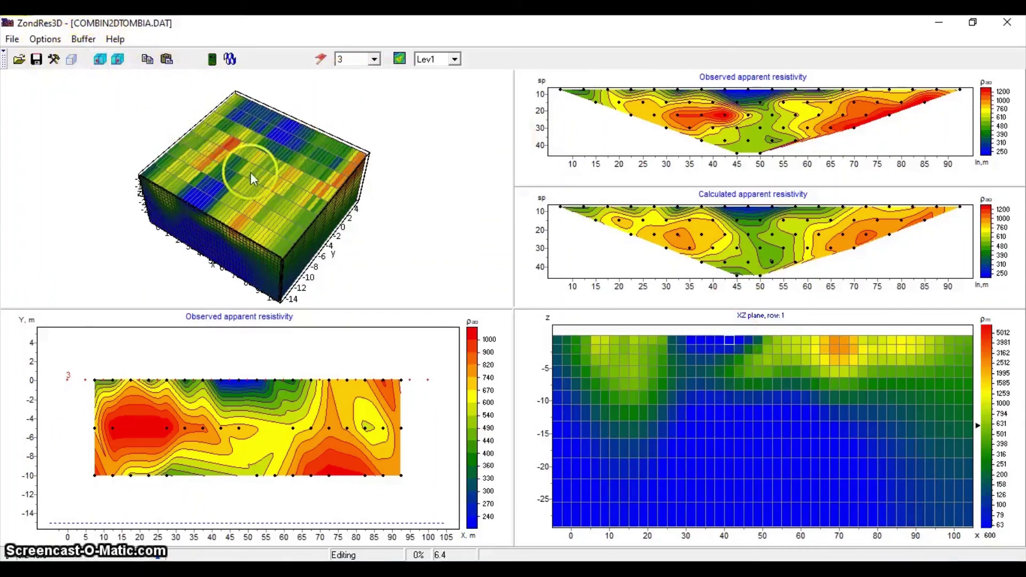
# Enable Smooth in the 3D view settings and rotate the smoothed resistivity block
pyautogui.click(71, 60)
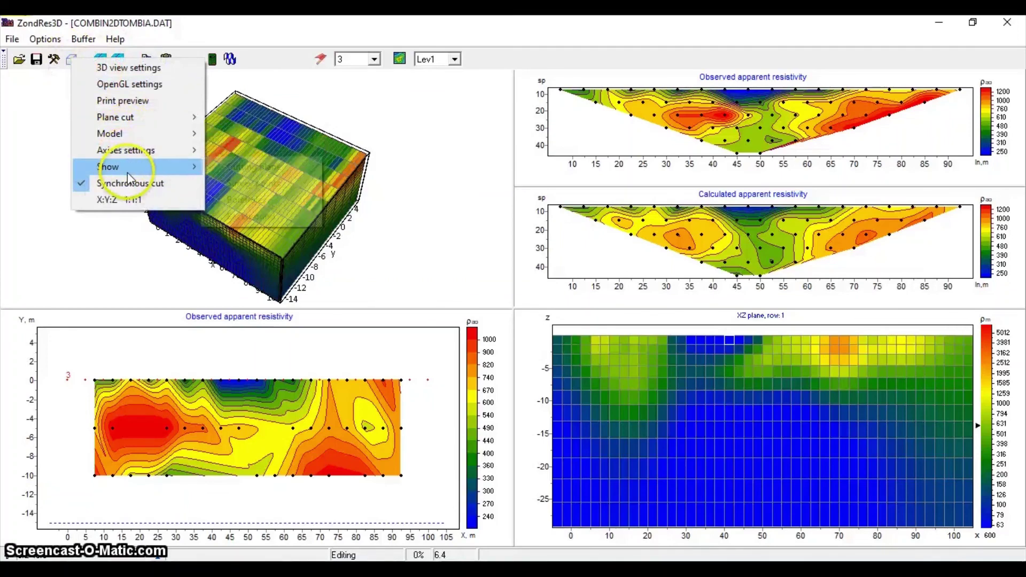
pyautogui.click(135, 68)
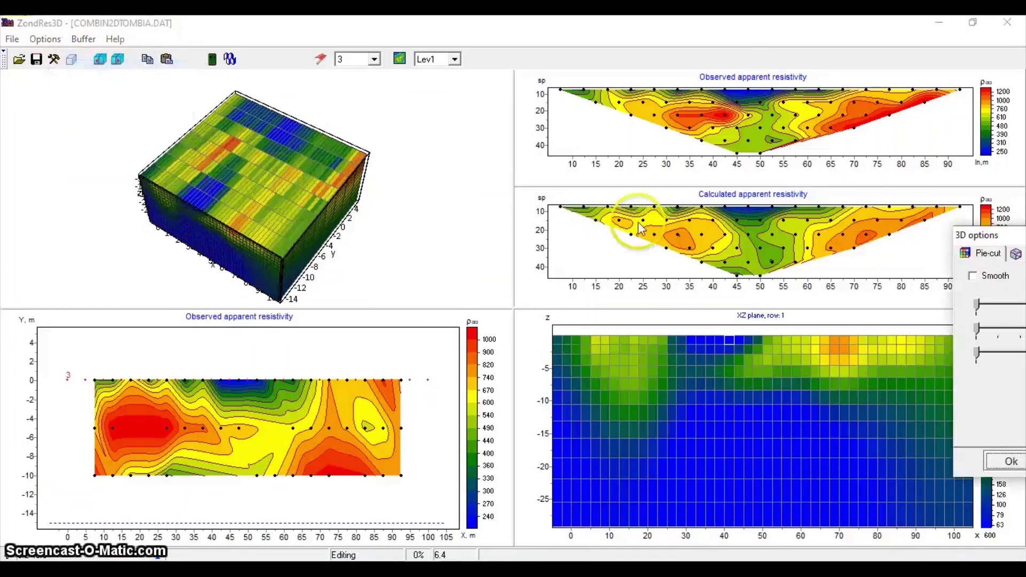
pyautogui.moveTo(978, 235); pyautogui.dragTo(416, 113)
pyautogui.click(411, 154)
pyautogui.press('Return')
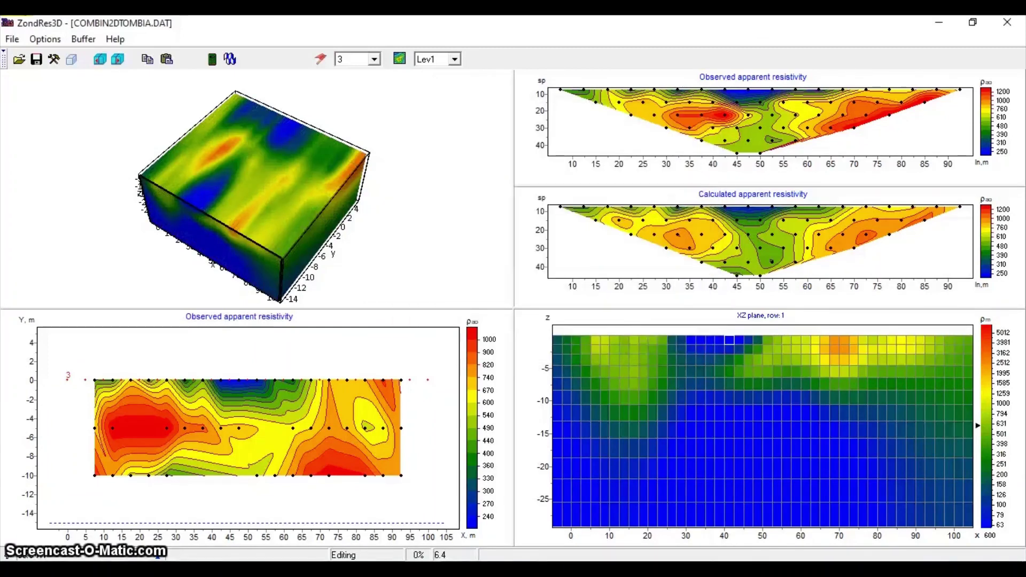
pyautogui.moveTo(278, 160); pyautogui.dragTo(346, 223)
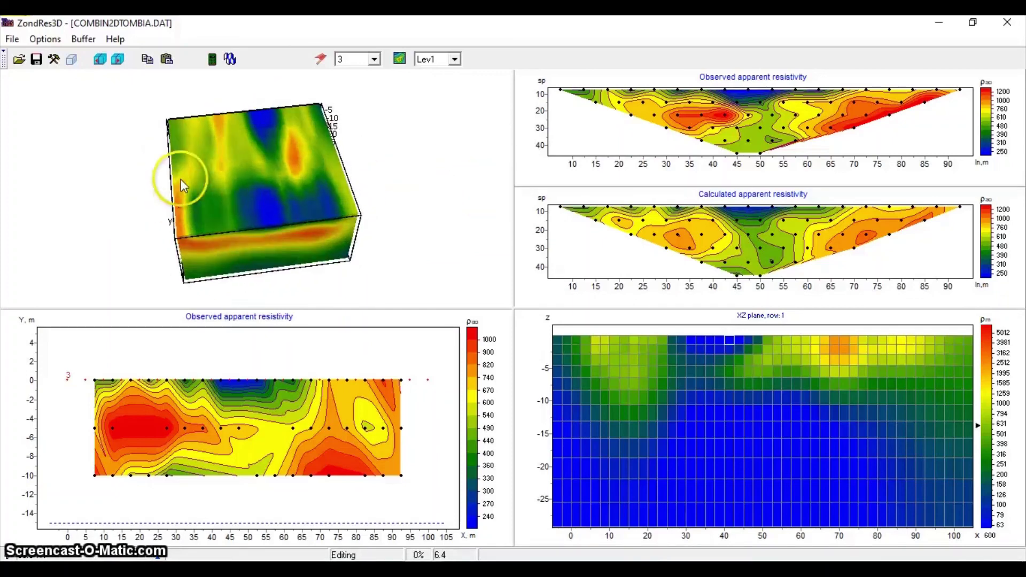